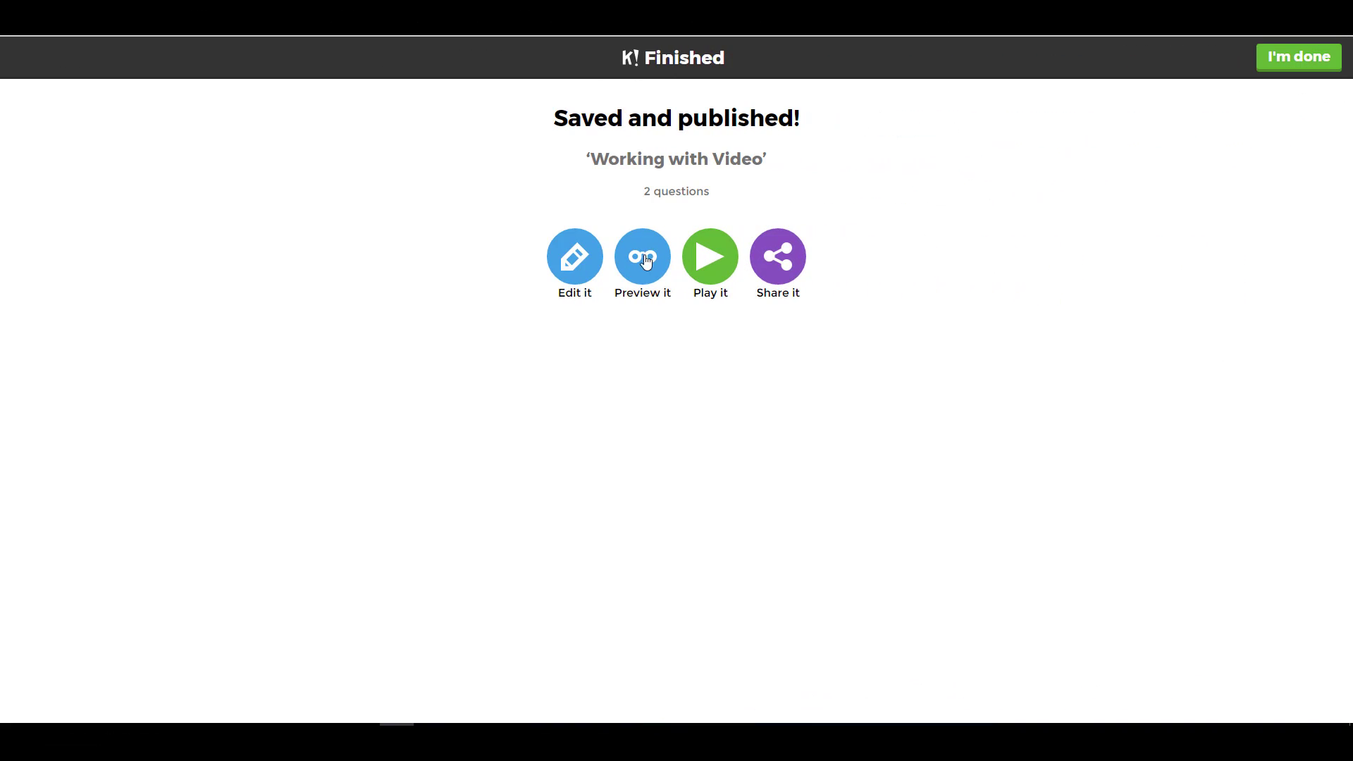
- Preview the 'Working with Video' quiz and launch a Classic game lobby with PIN 6332835
left_click(642, 258)
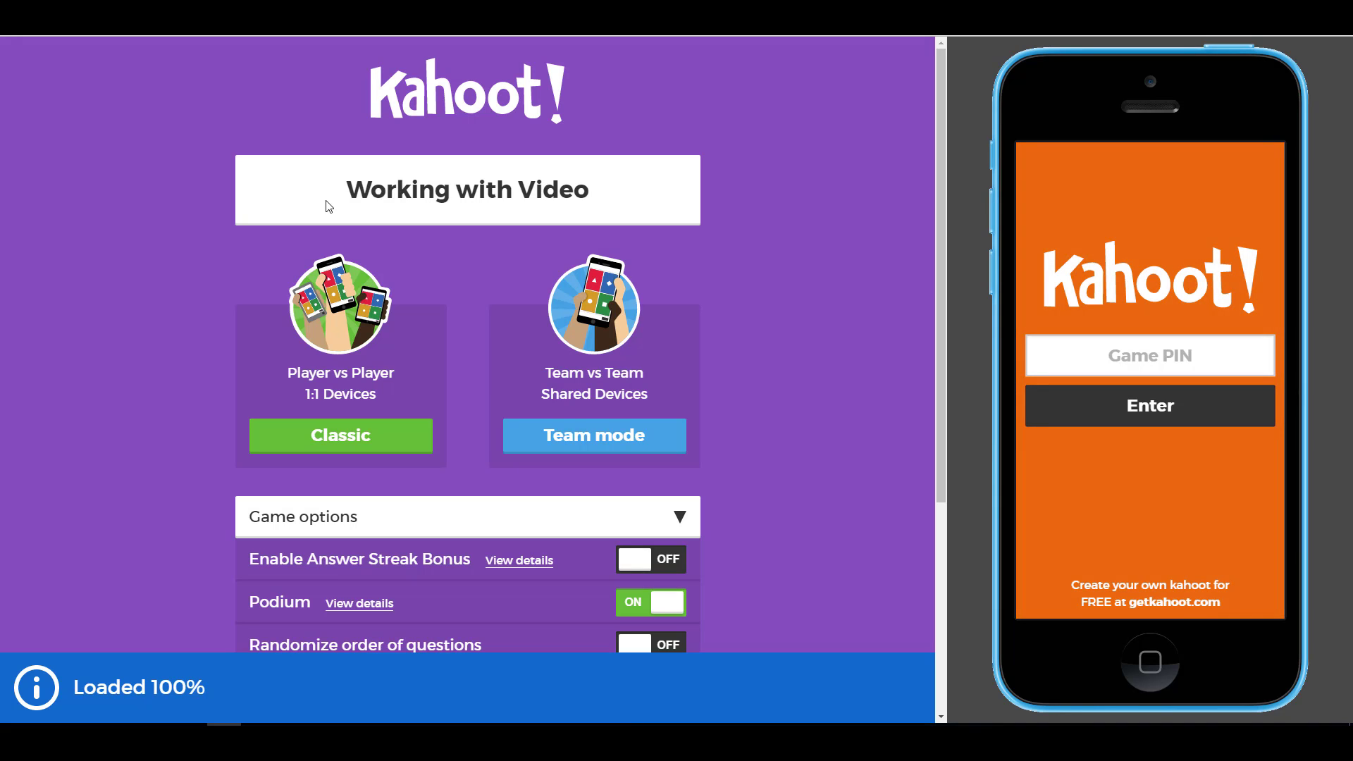
left_click(348, 438)
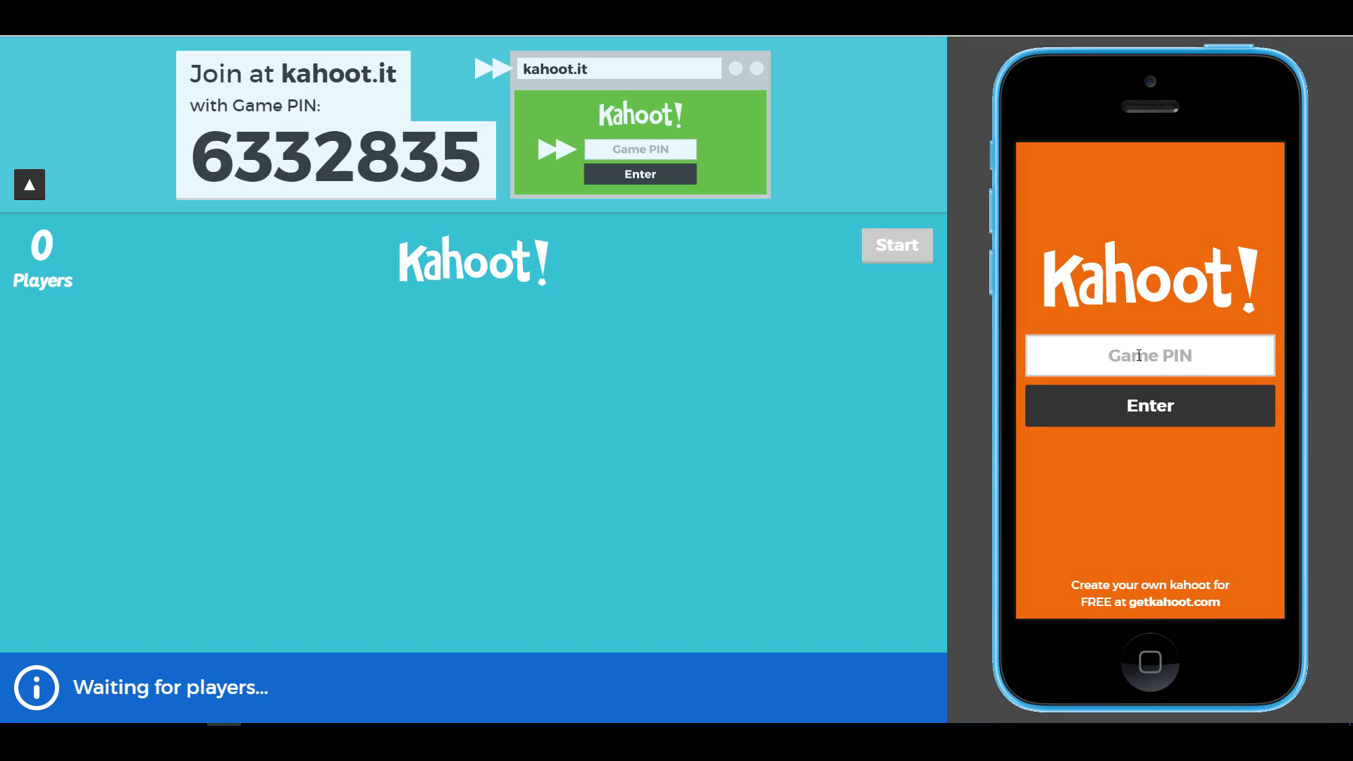
- Join the preview game on the simulated phone using PIN 6332835 and a nickname
left_click(1134, 359)
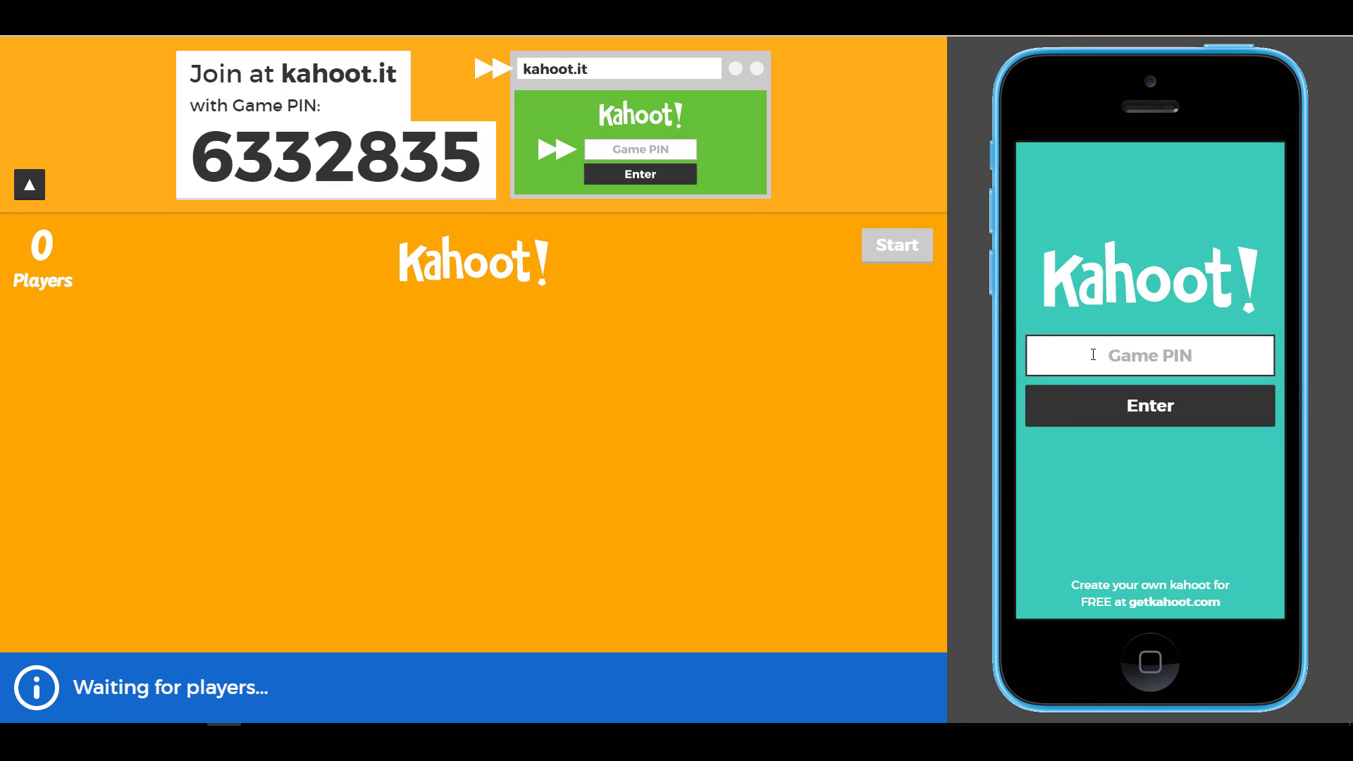
type("6332835")
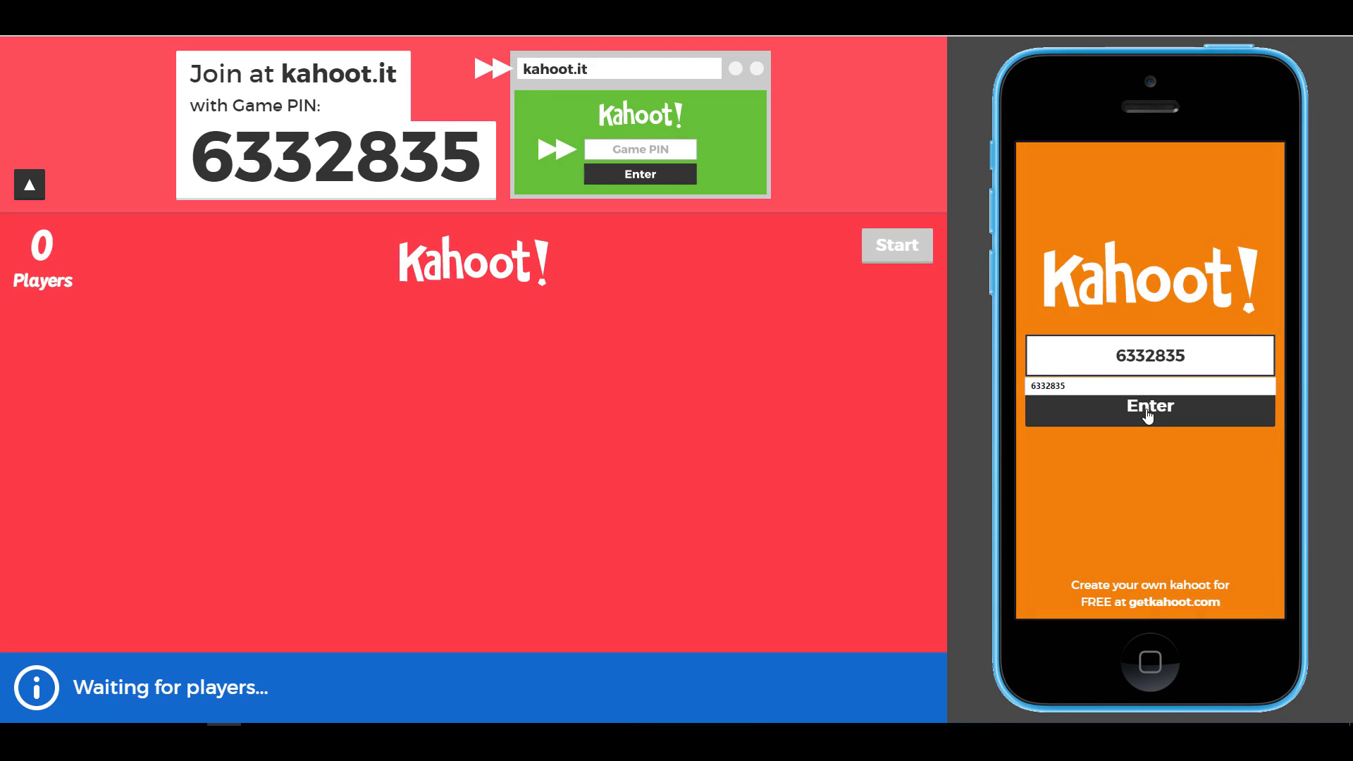
left_click(1149, 415)
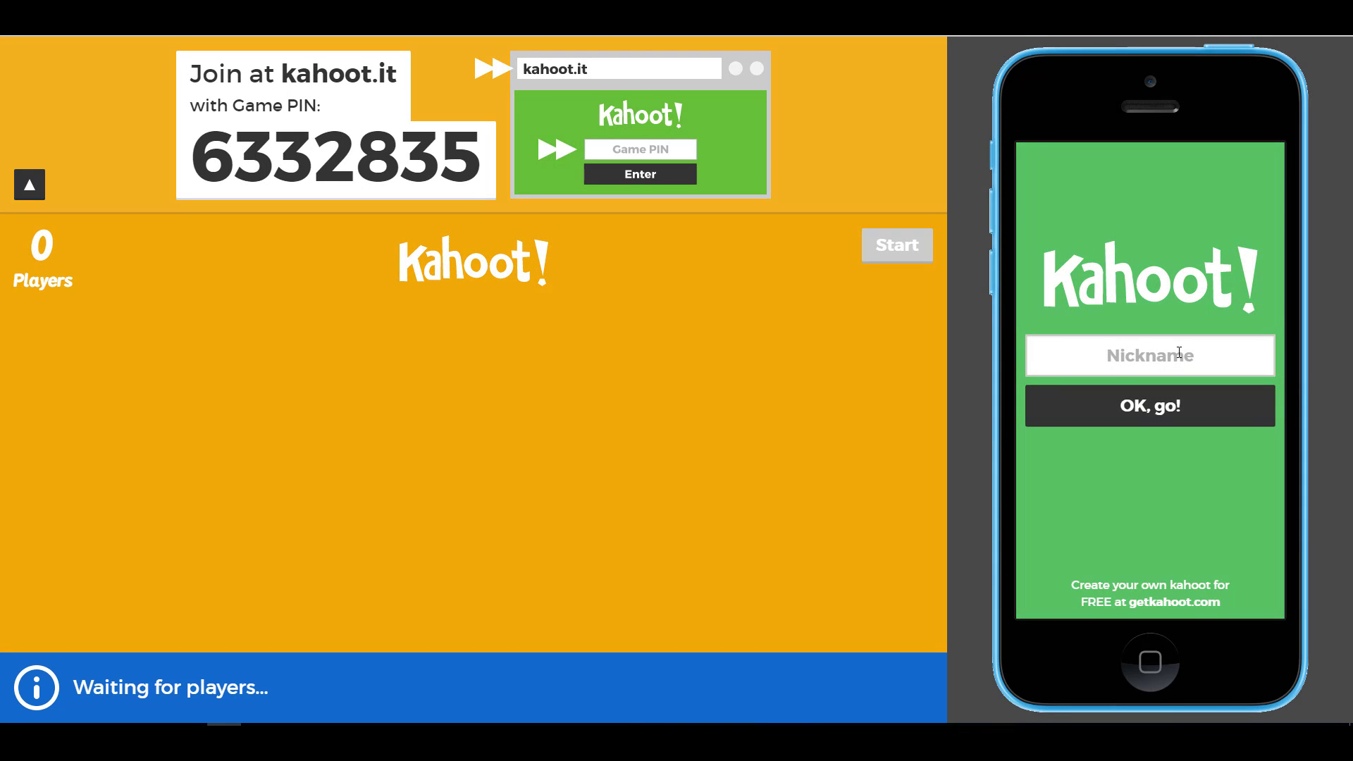
left_click(1180, 352)
type("russellstannard")
left_click(1136, 415)
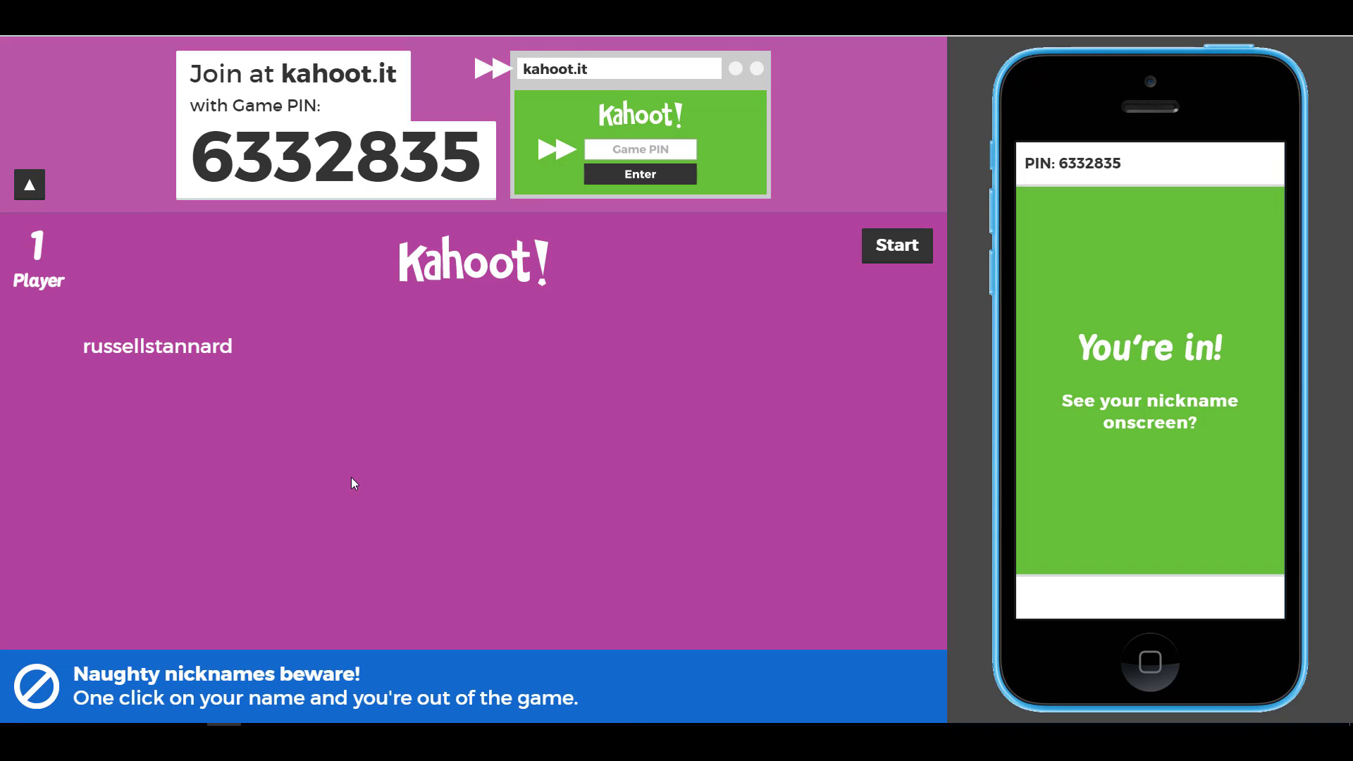
- Start the game, answer Australian then USA, and reach the podium with 1,150 points
left_click(899, 255)
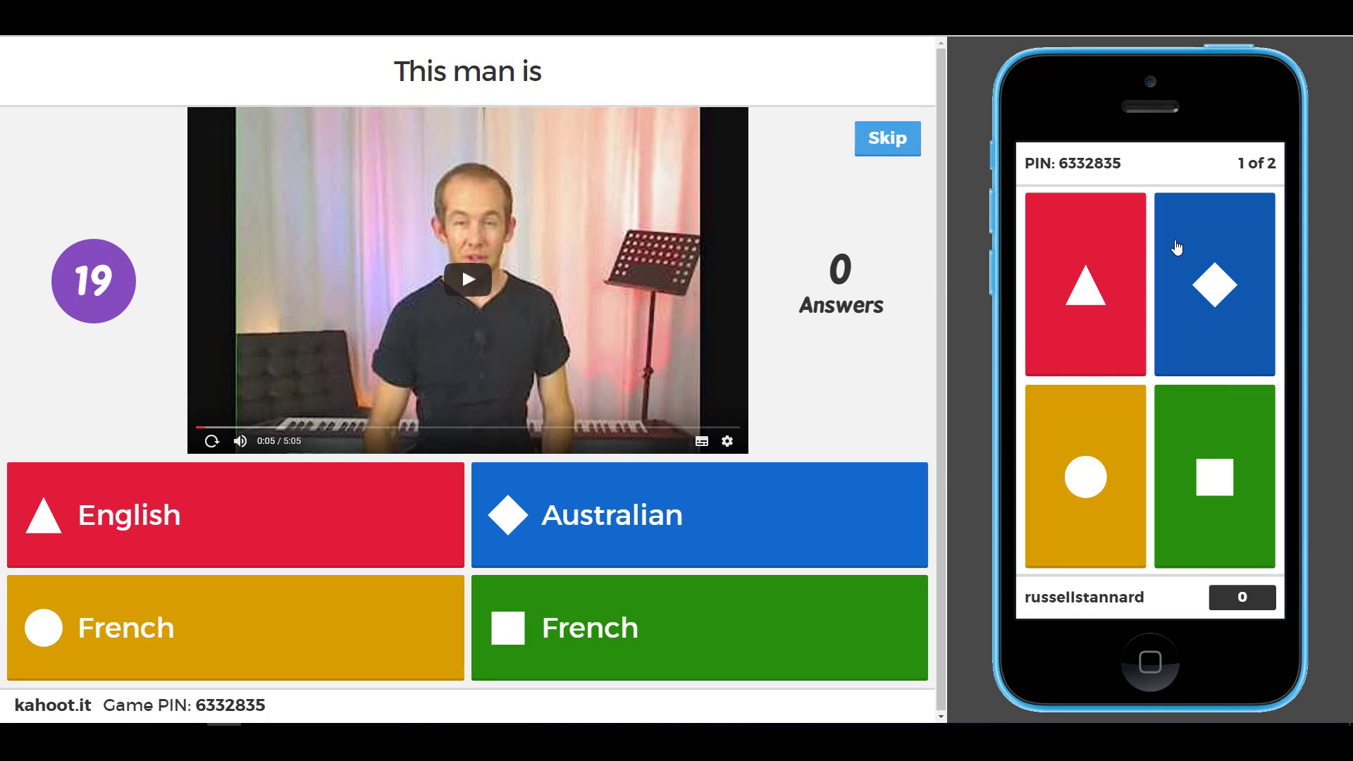
left_click(1219, 281)
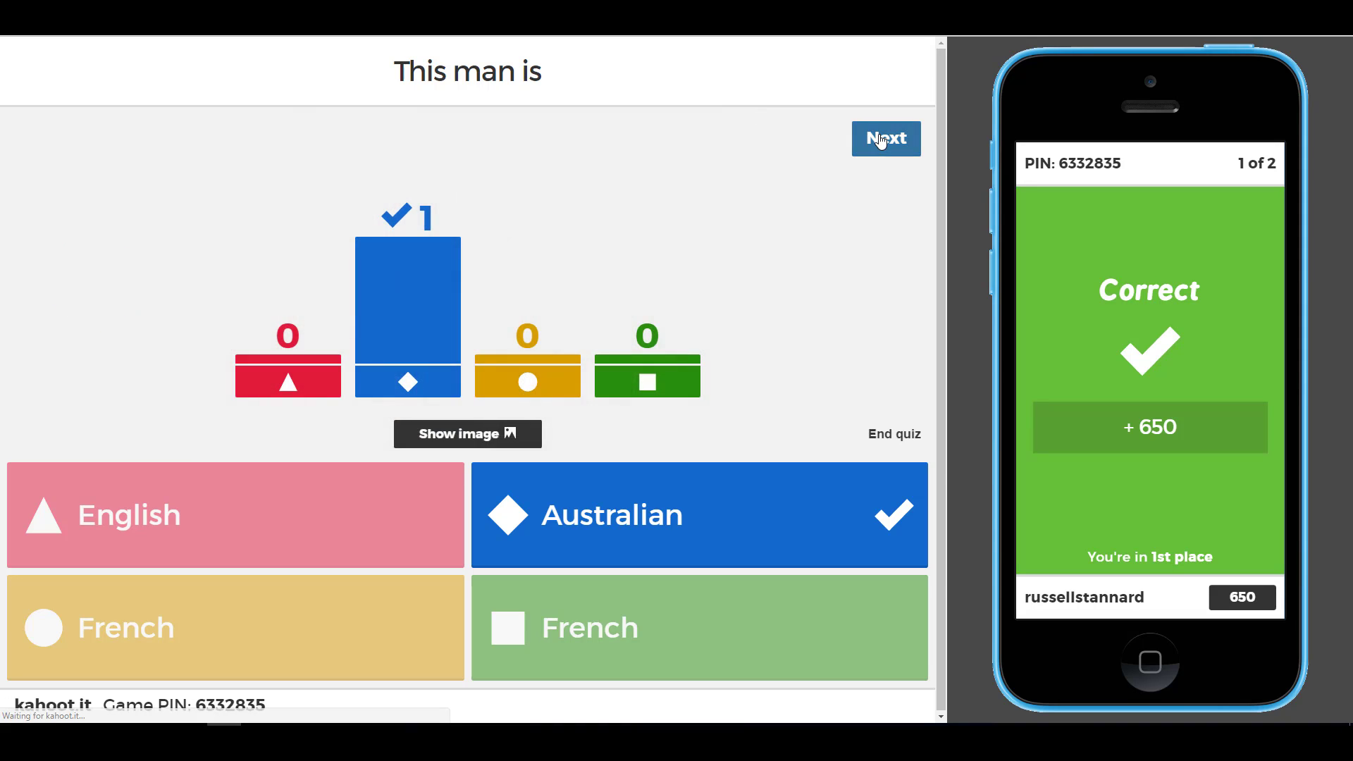
left_click(881, 139)
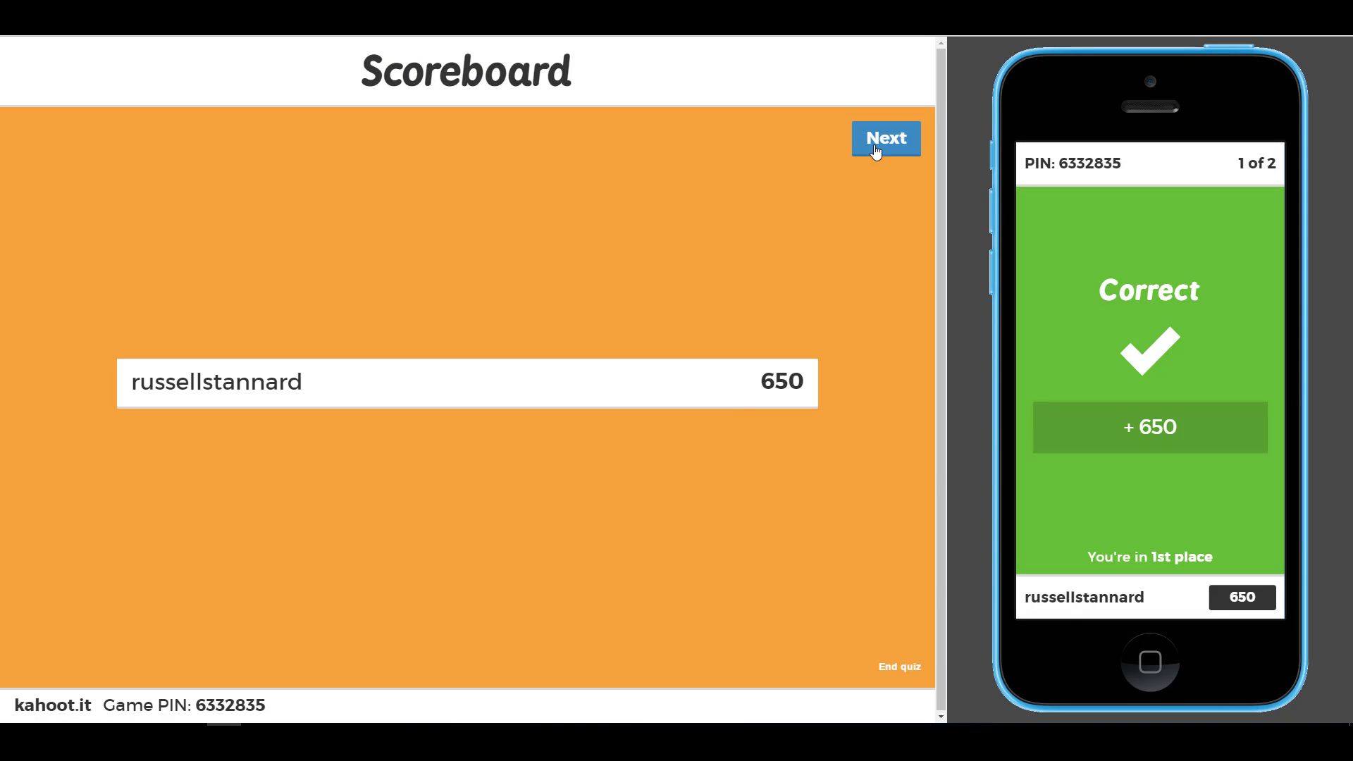
left_click(881, 141)
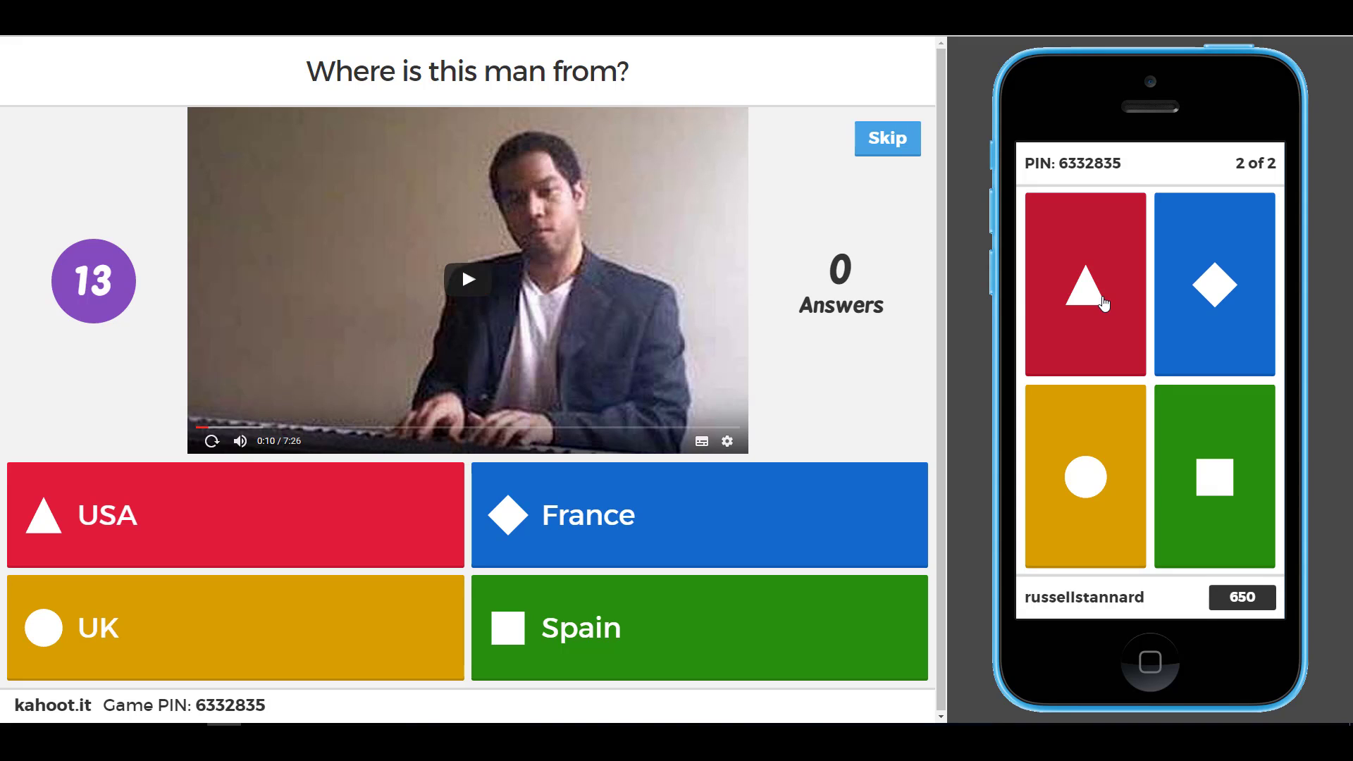
left_click(1028, 334)
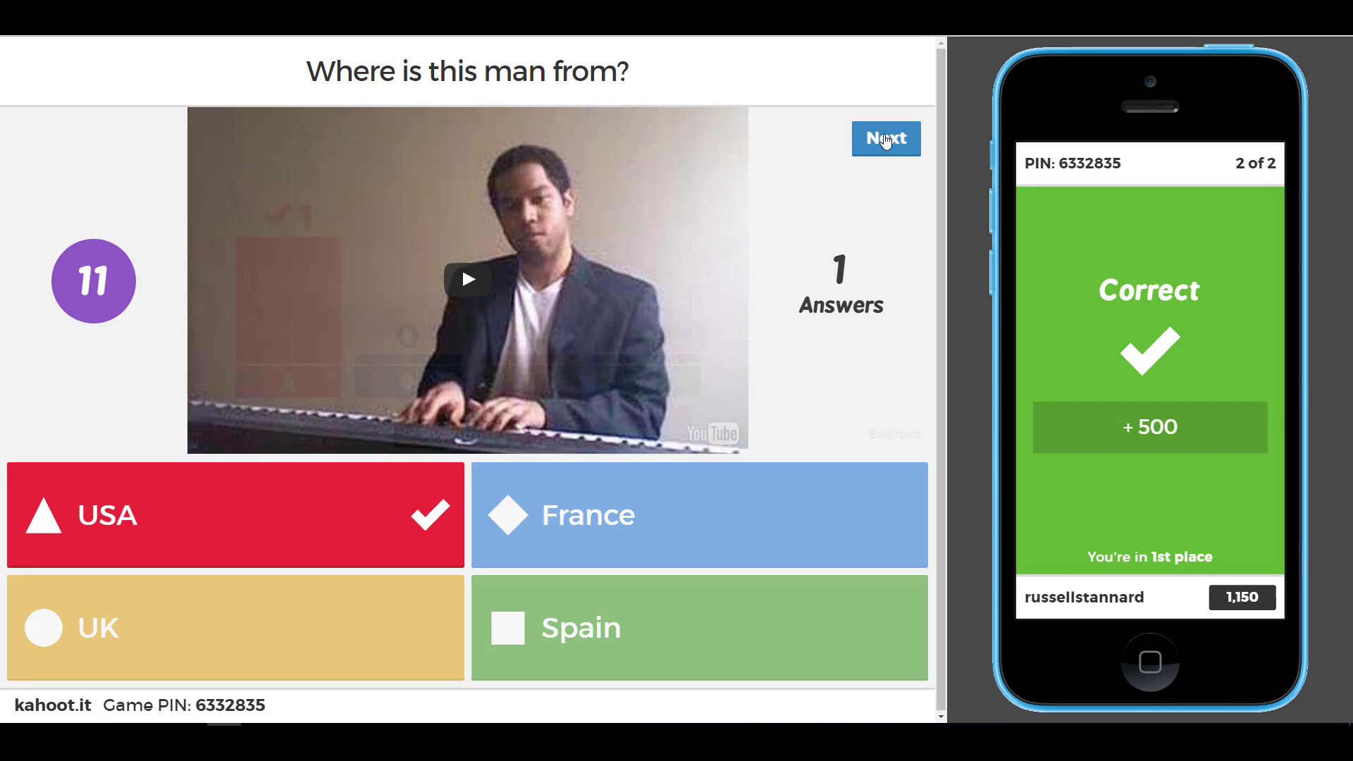
left_click(886, 139)
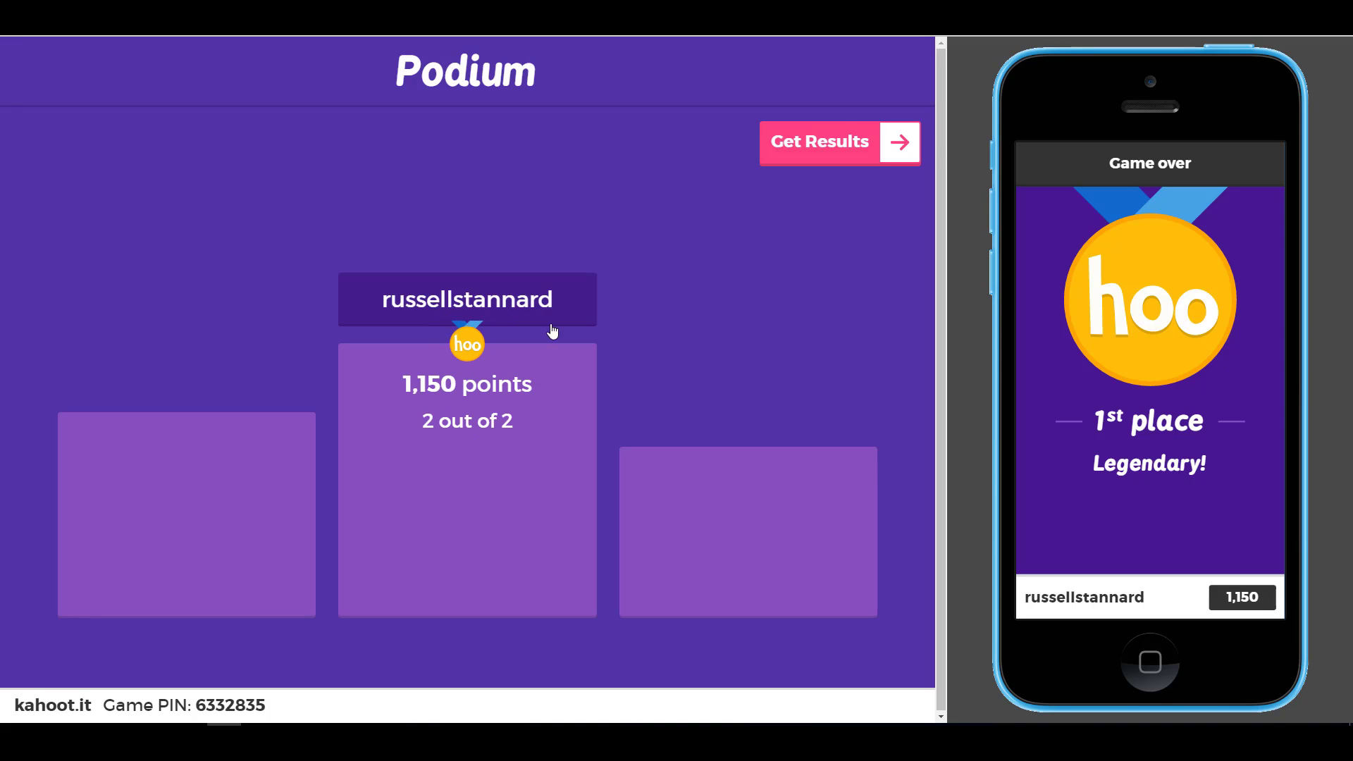
- View the game results, then go to the New K! creation page
left_click(845, 145)
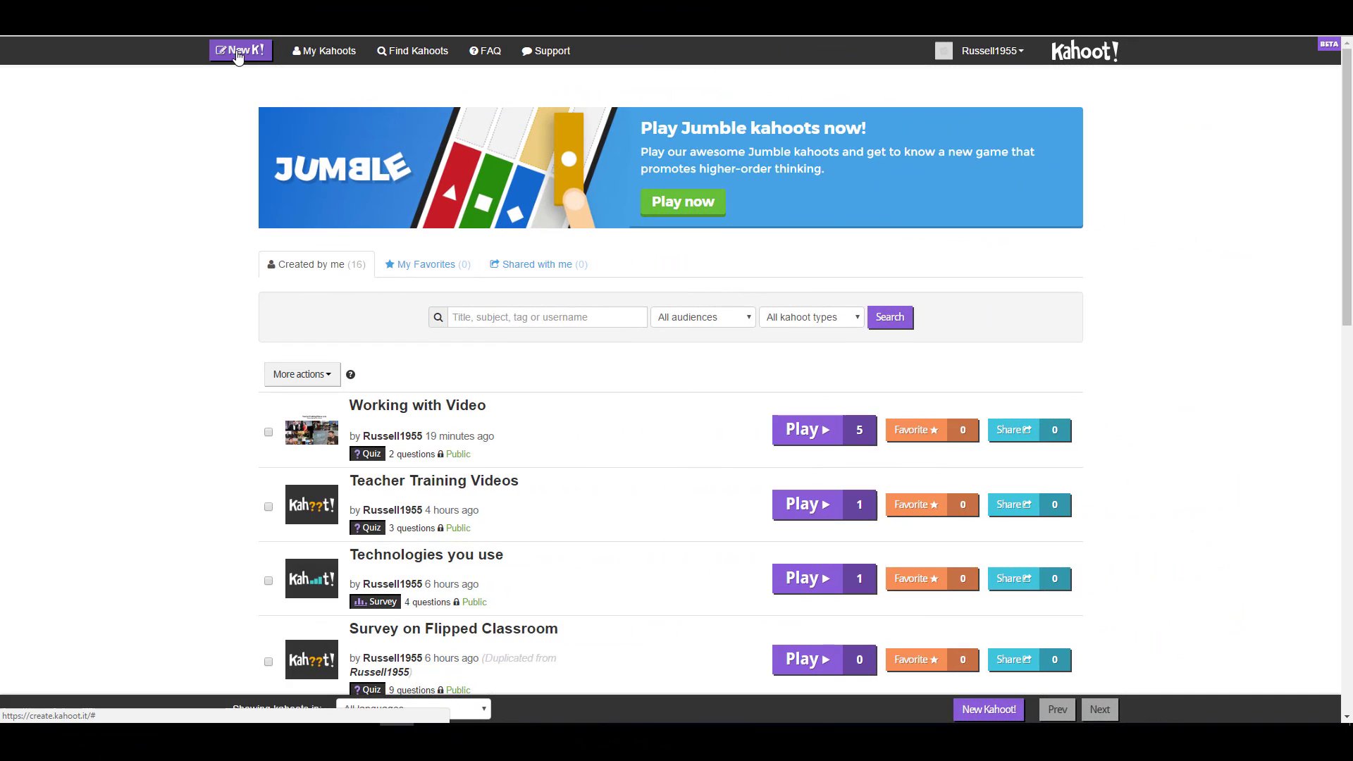
left_click(239, 53)
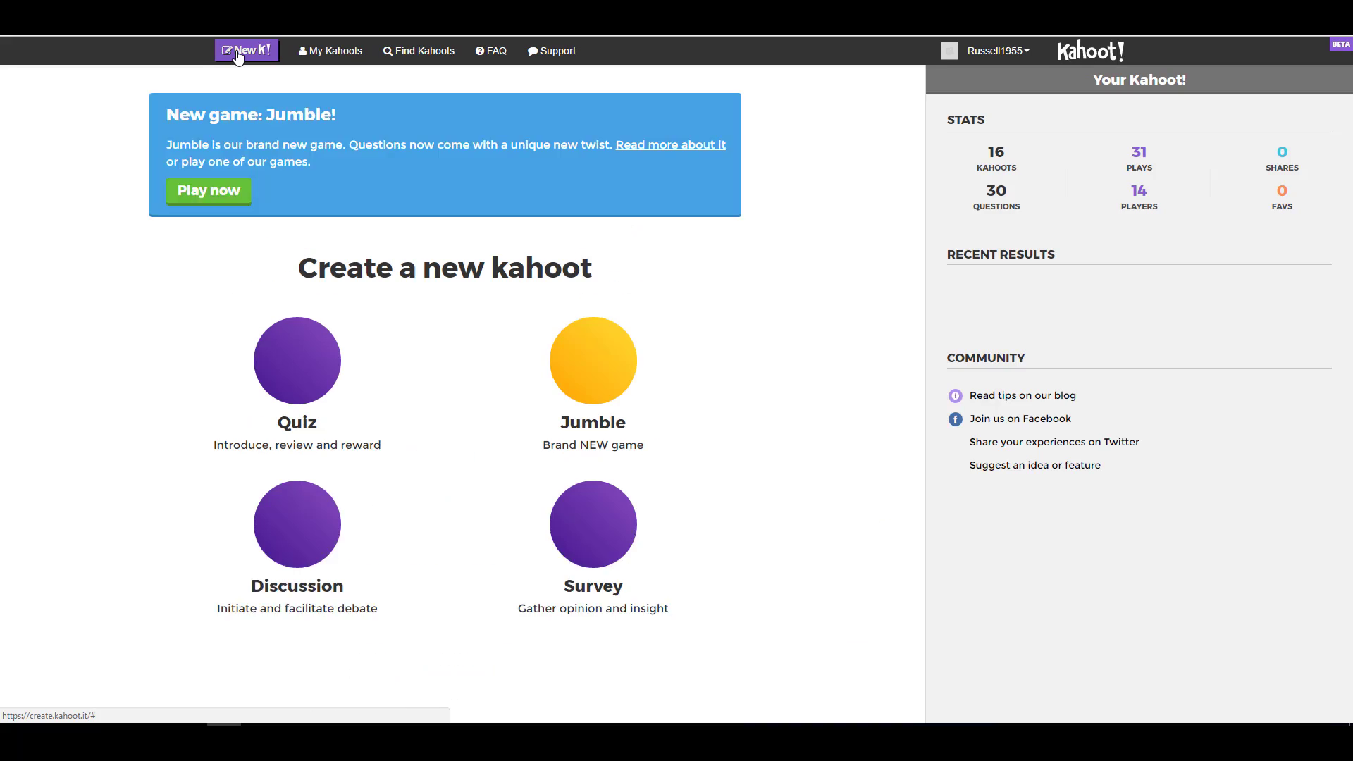
- Create the quiz with the thumbnailOptimal cover image and a University audience
left_click(289, 397)
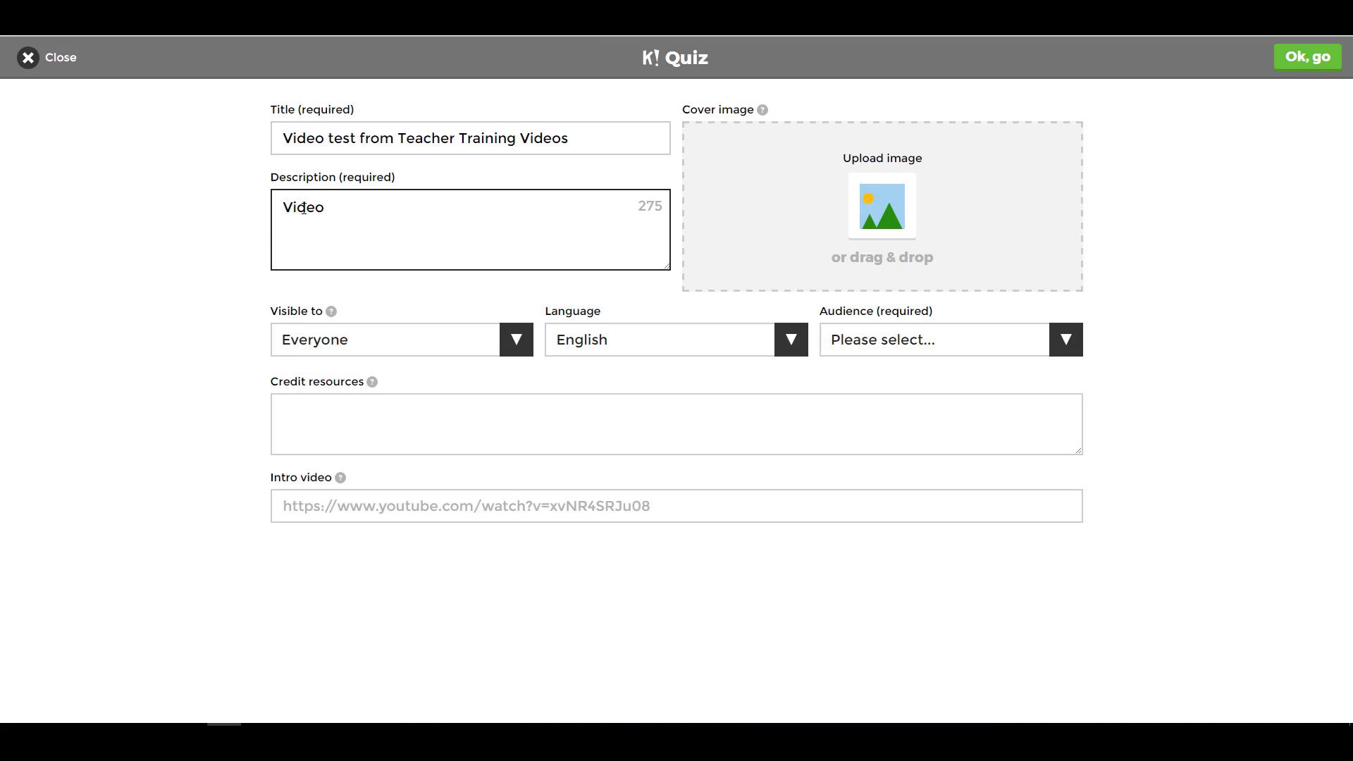
left_click(874, 204)
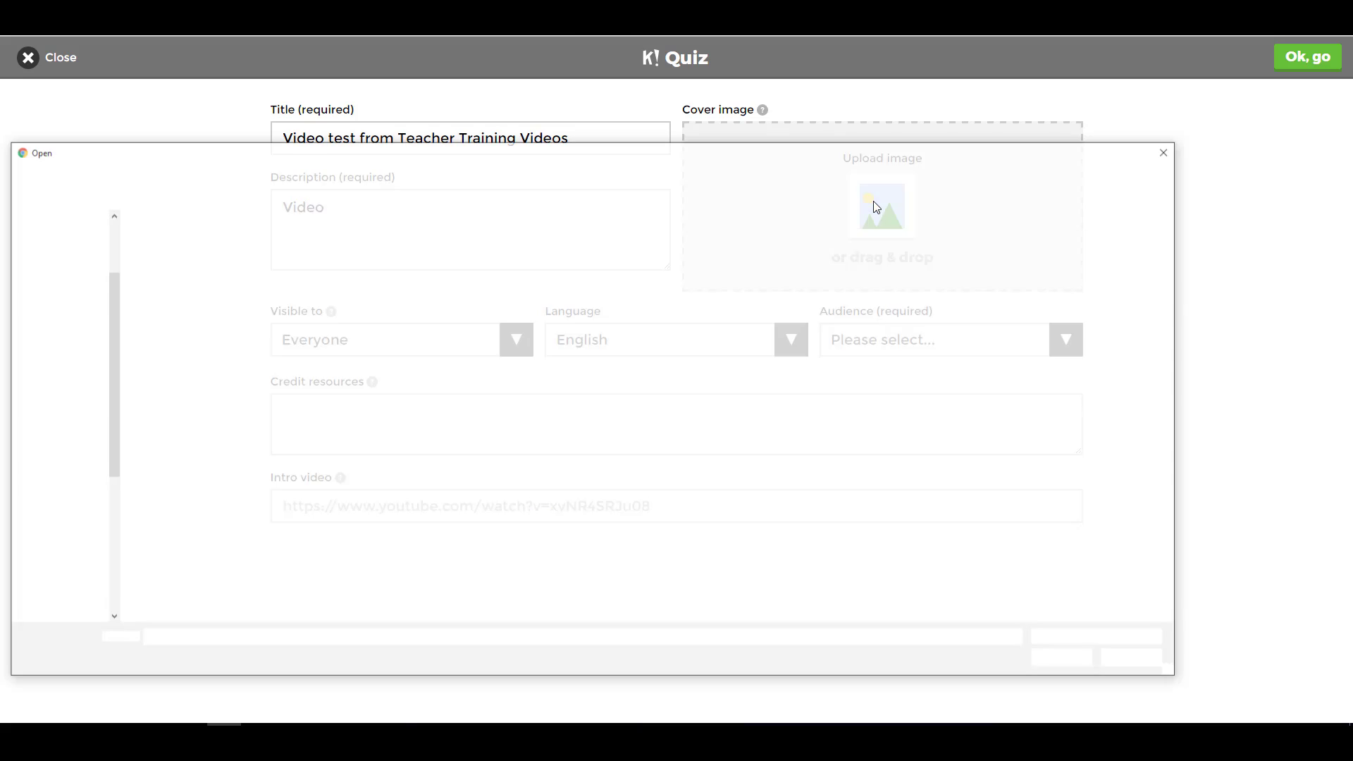
left_click(182, 268)
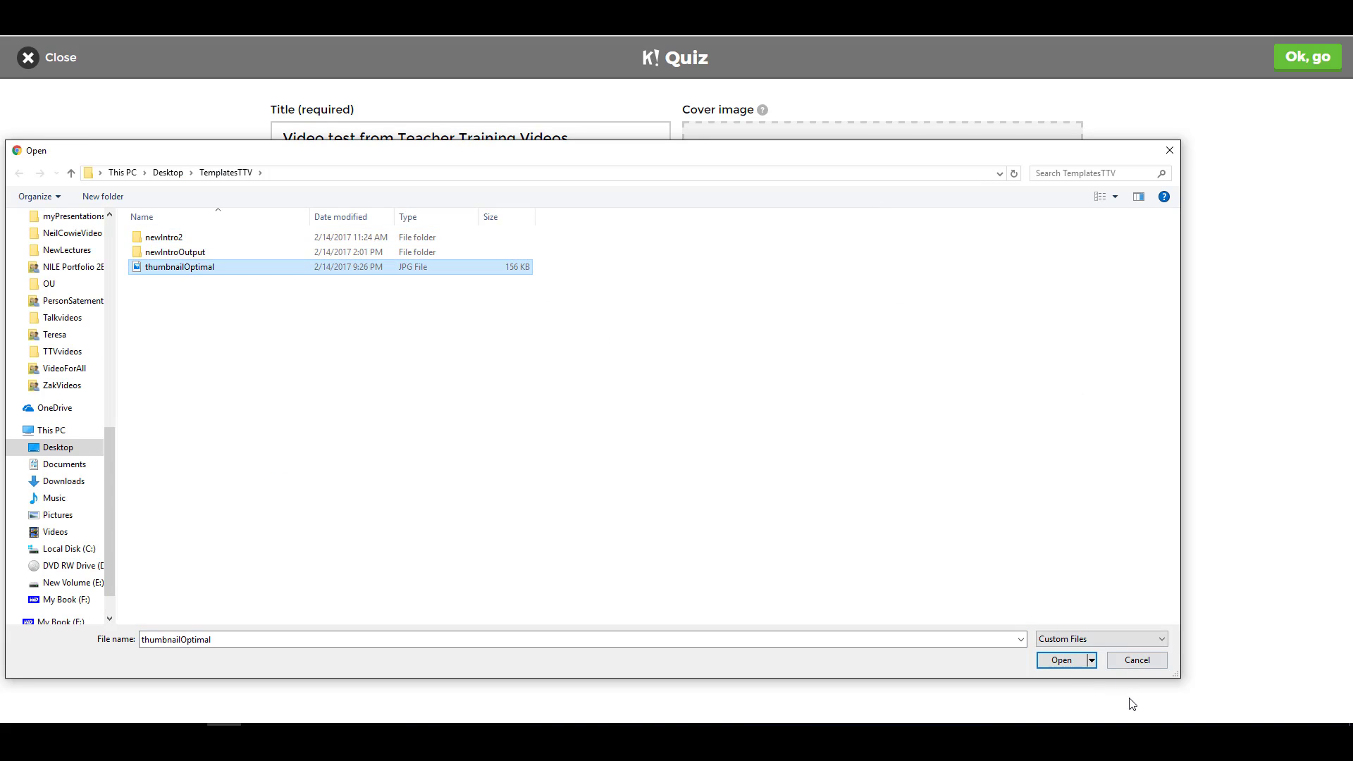
left_click(1062, 660)
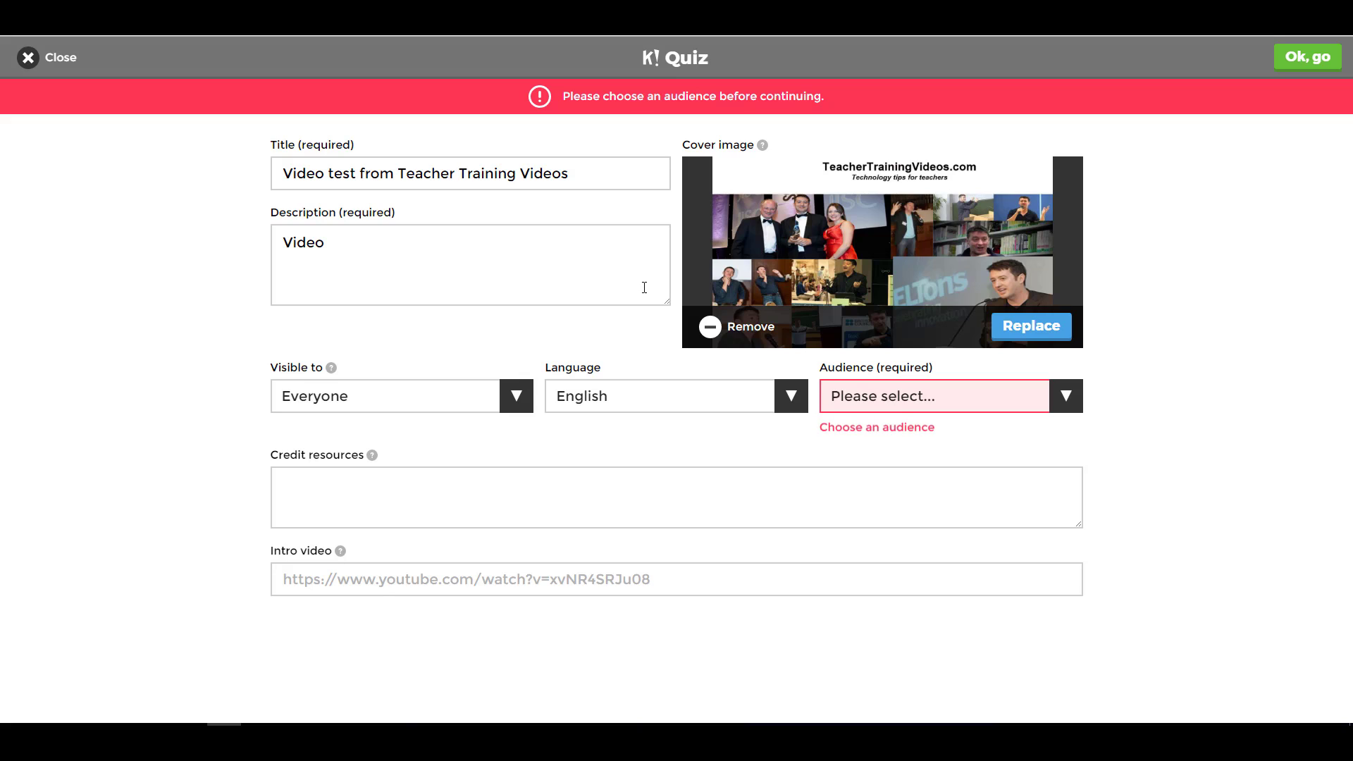
left_click(1067, 398)
left_click(882, 460)
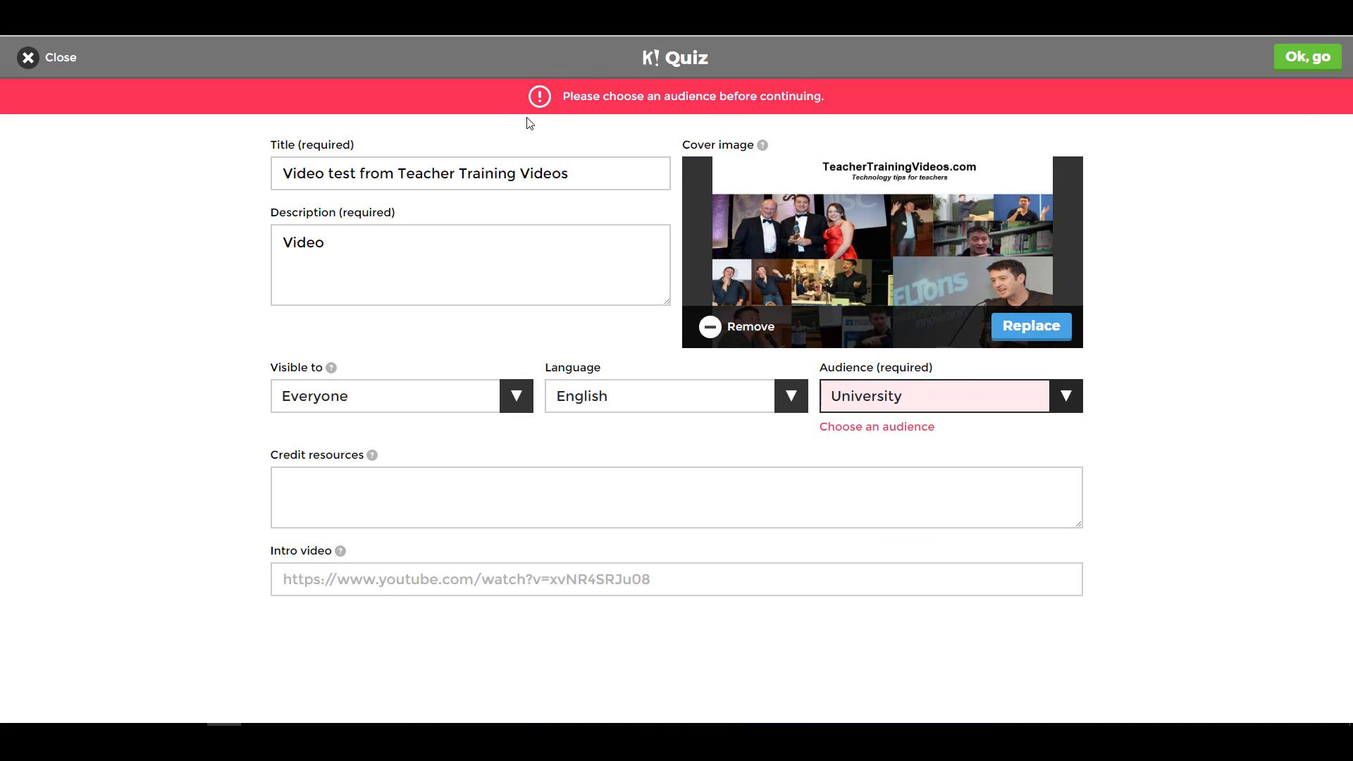
left_click(1309, 58)
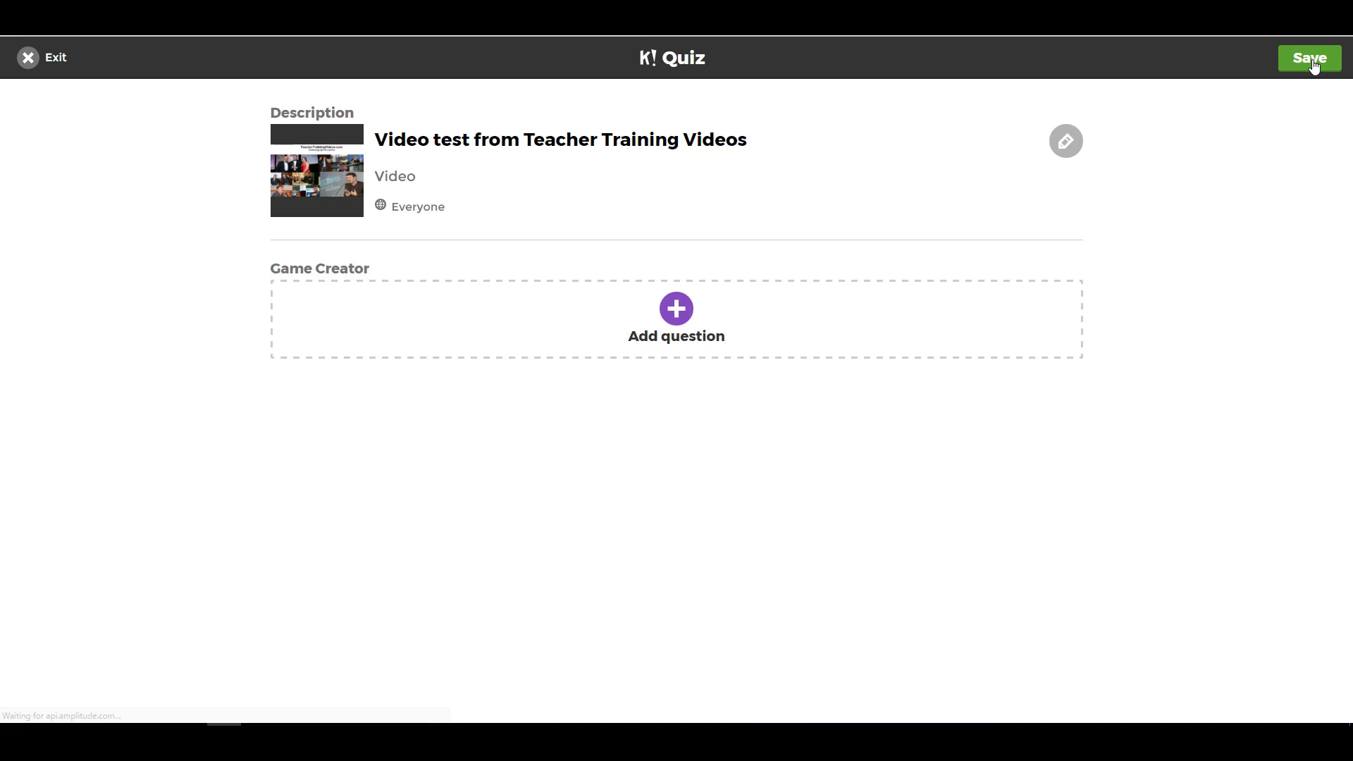
- Add question 1, 'Who is this', and copy the eAssessment Scotland video's address
left_click(673, 318)
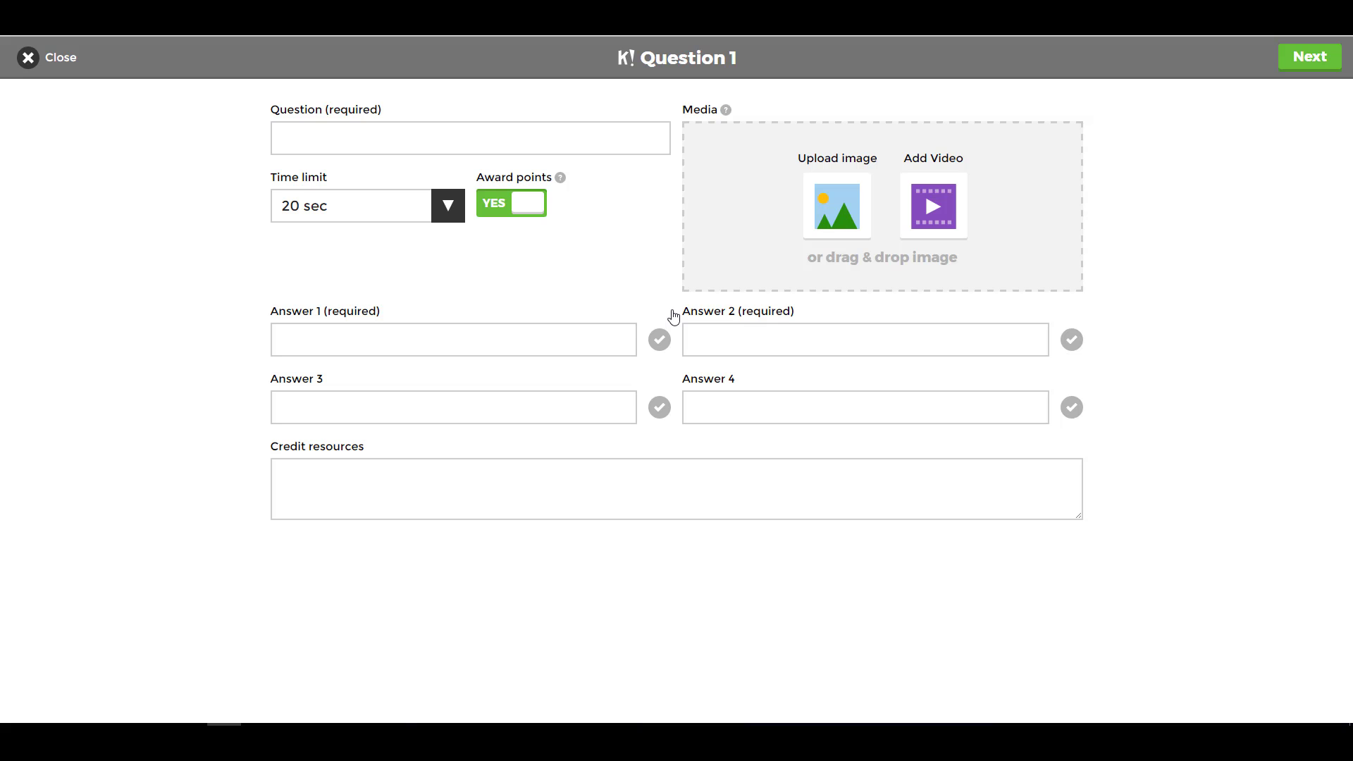
left_click(460, 140)
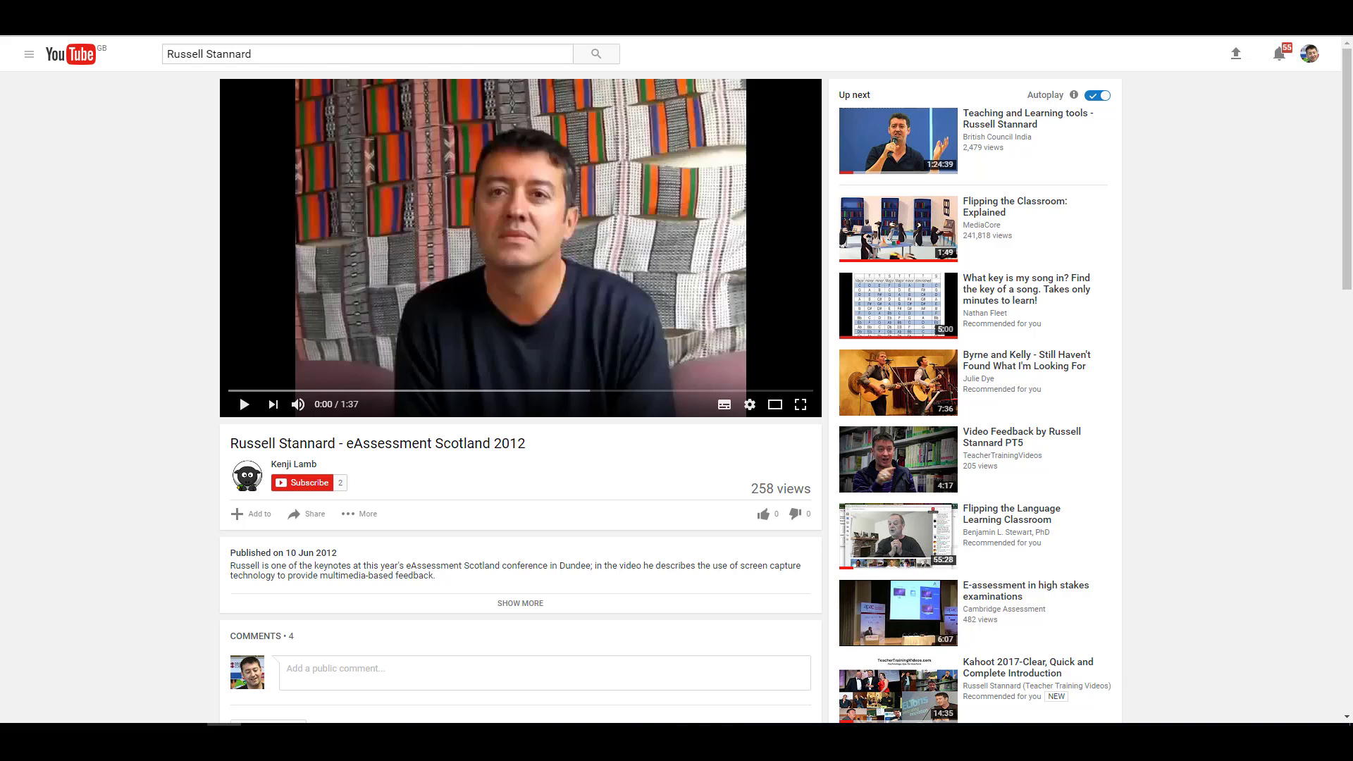
right_click(310, 54)
left_click(331, 73)
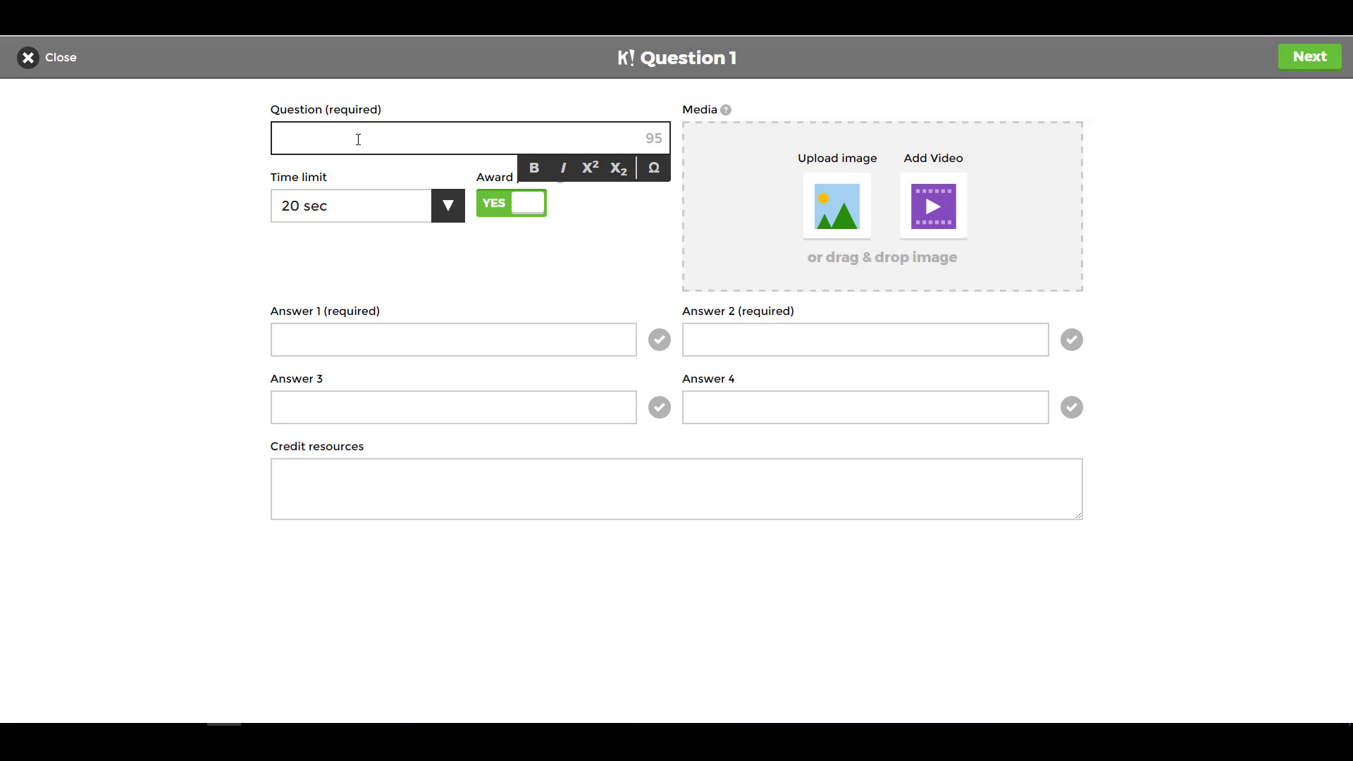
type("Who is this")
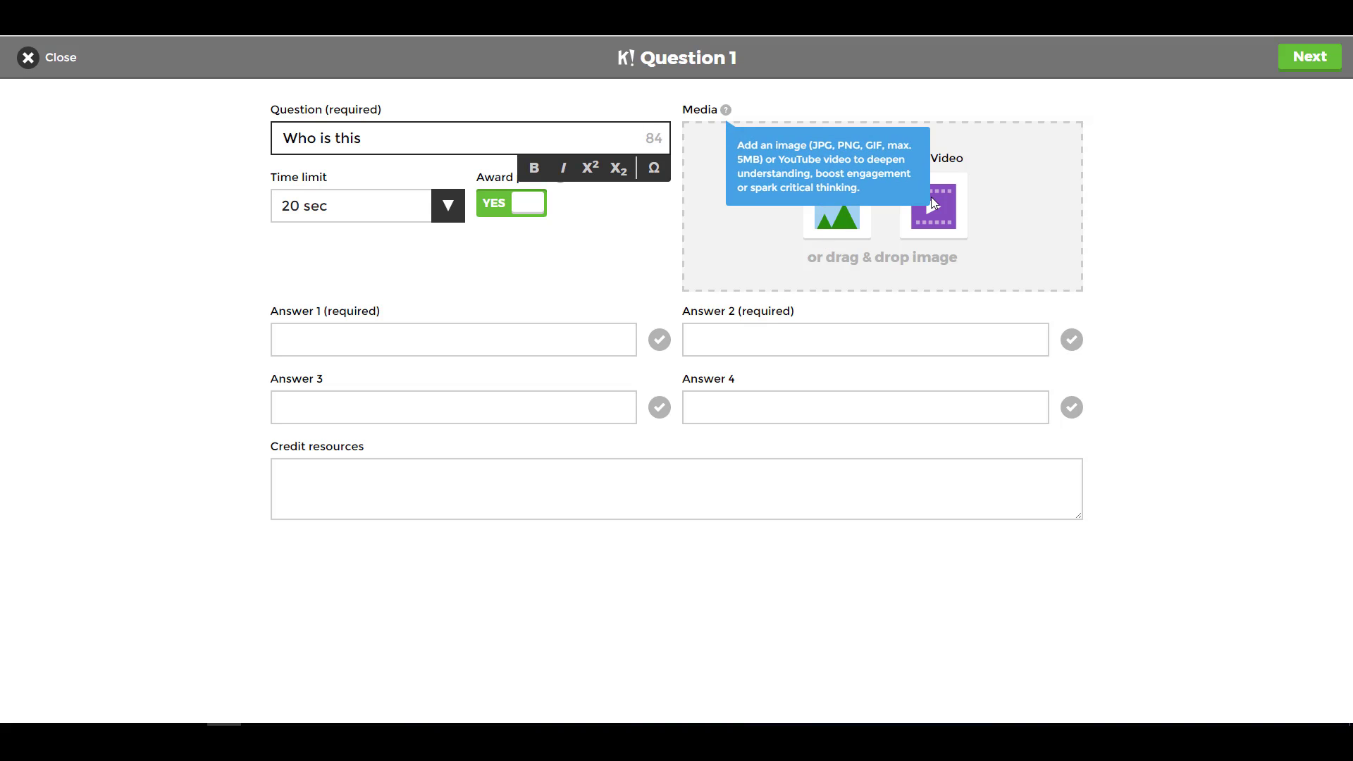
- Attach the eAssessment Scotland video to question 1 with a later end time
left_click(937, 220)
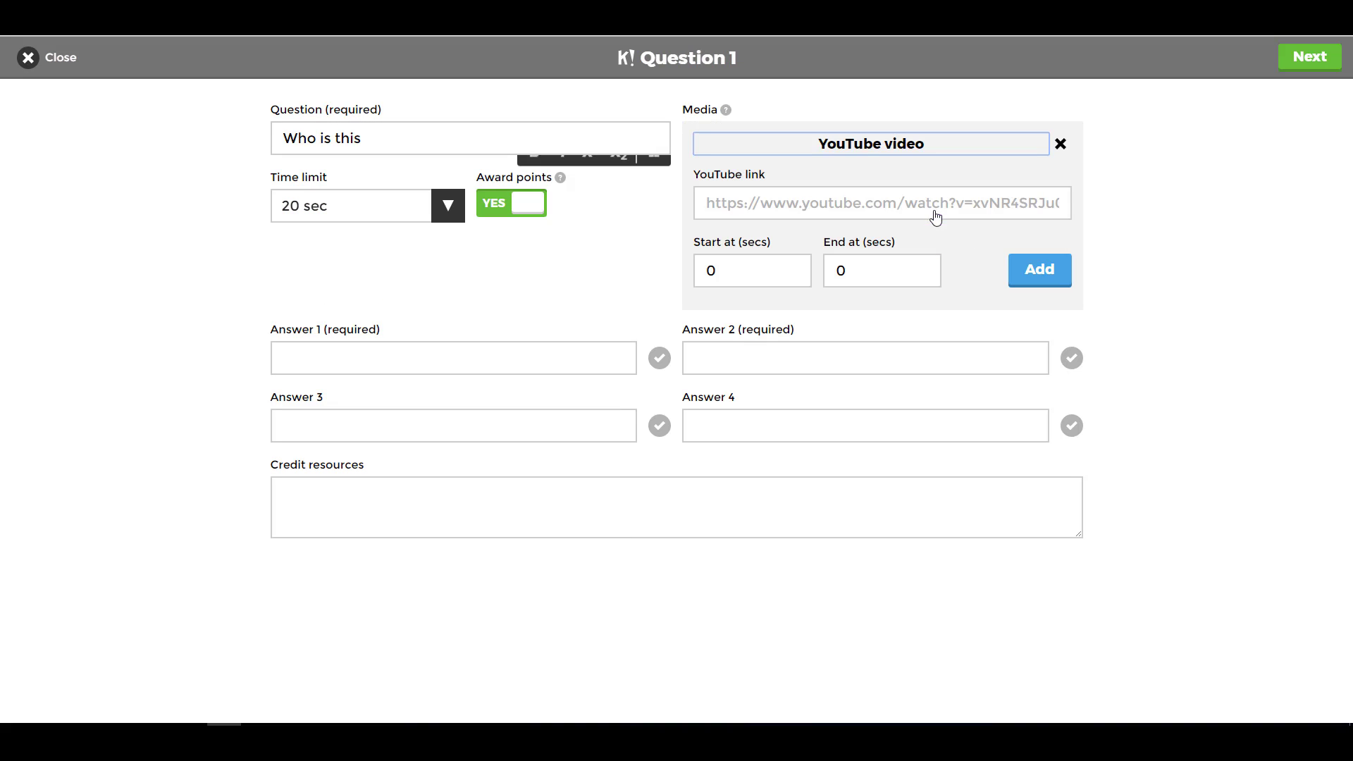
left_click(800, 209)
key("ctrl+v")
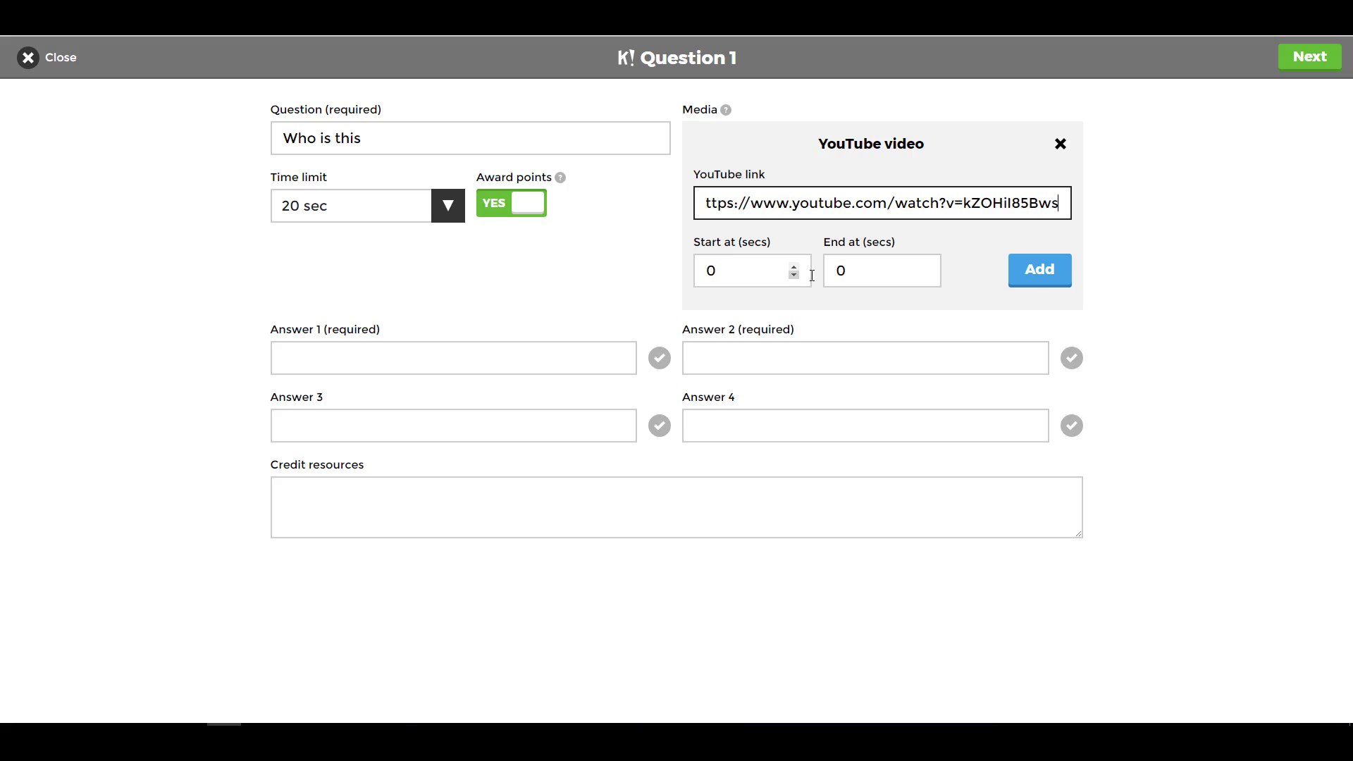
left_click(924, 270)
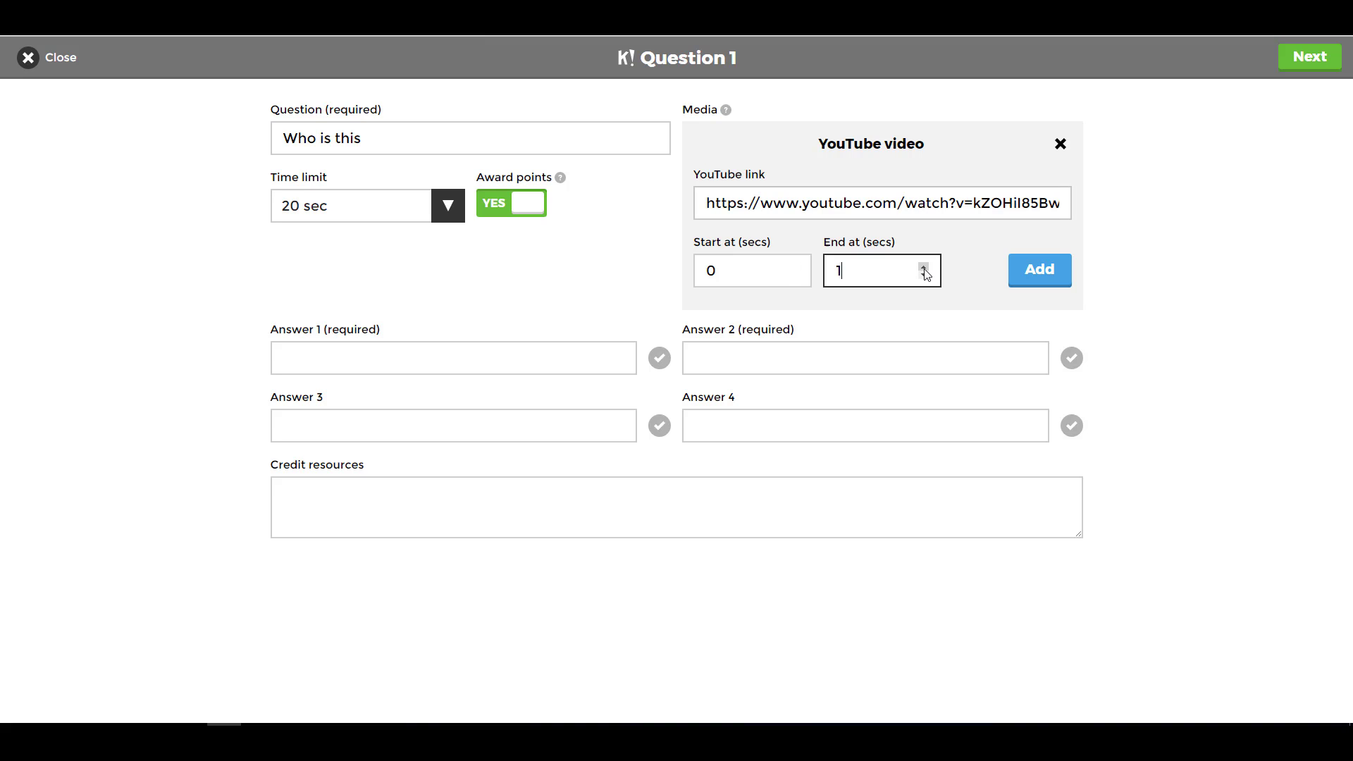
left_click(924, 269)
left_click(1041, 274)
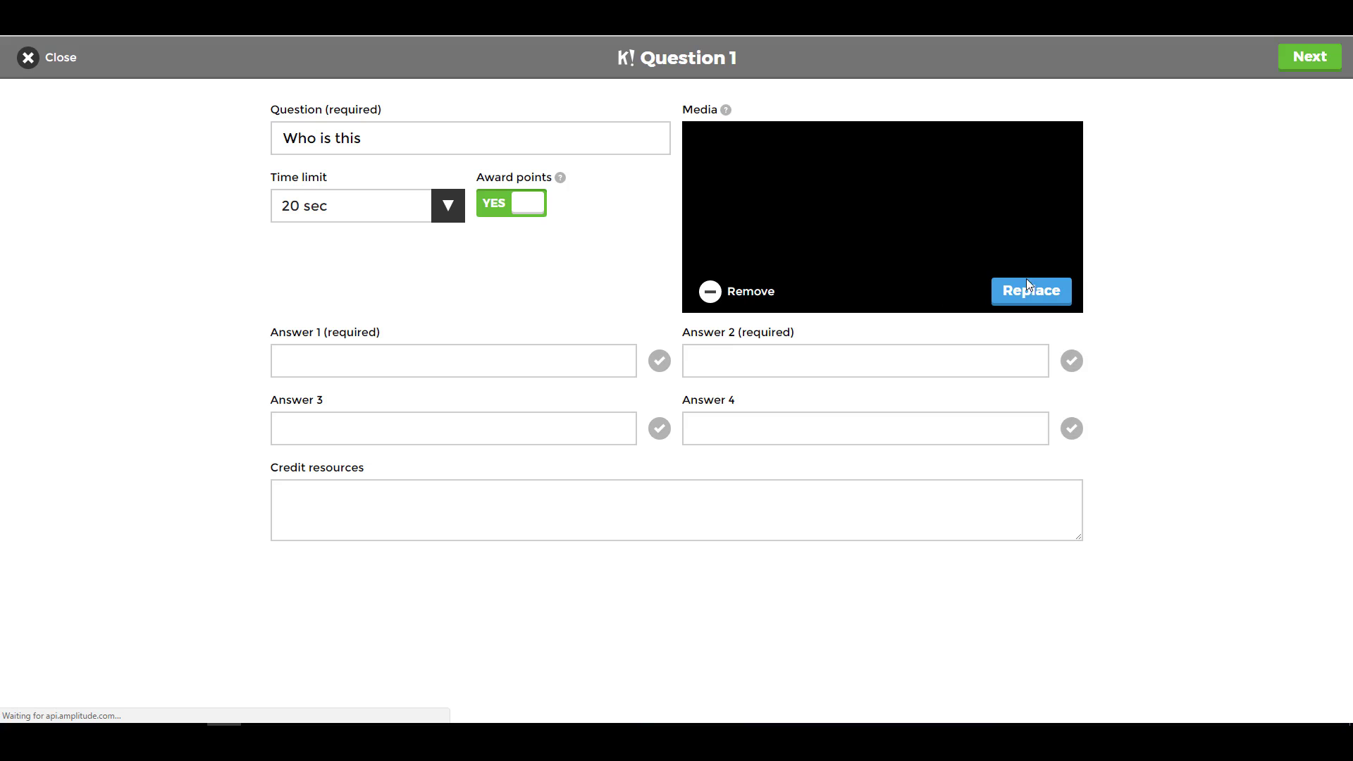
- Fill the answers with answer 1 correct, then add question 2 and start attaching its video
left_click(359, 359)
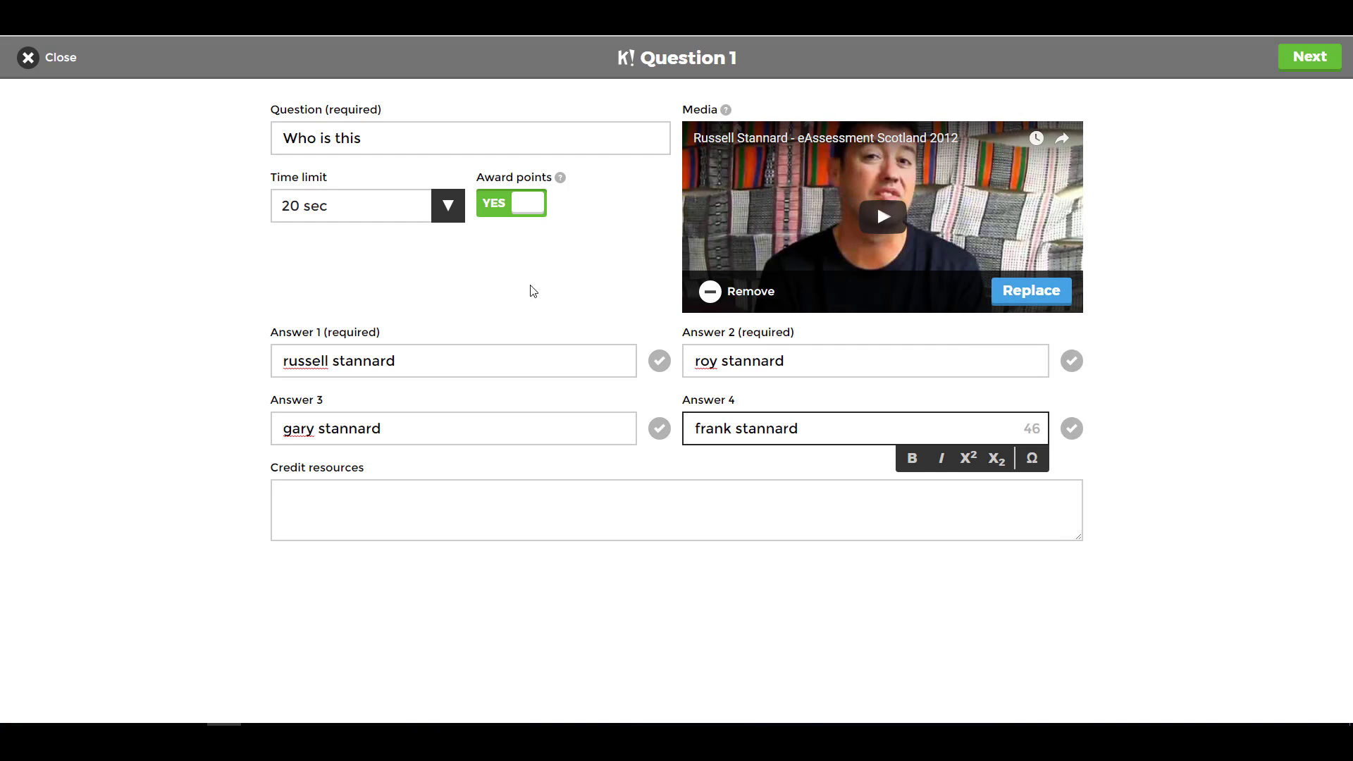
left_click(660, 361)
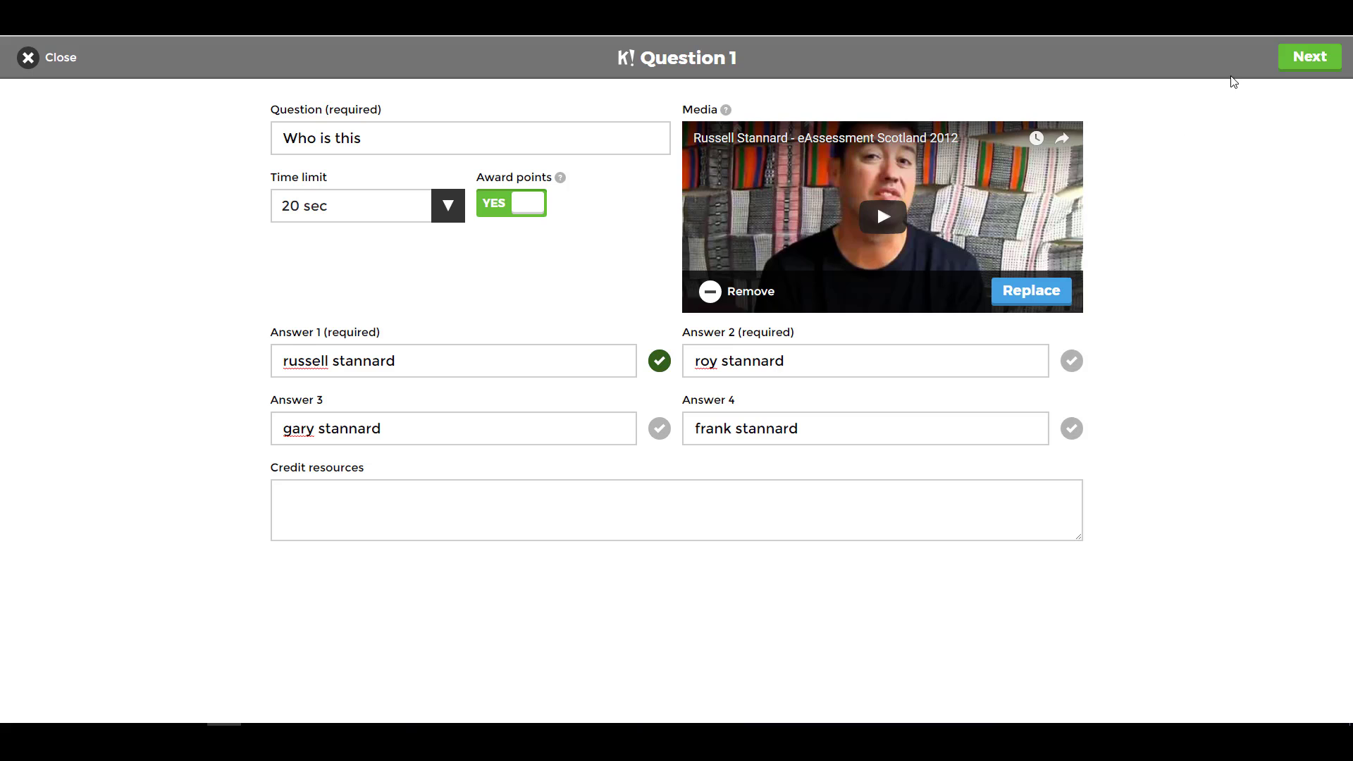
left_click(1310, 61)
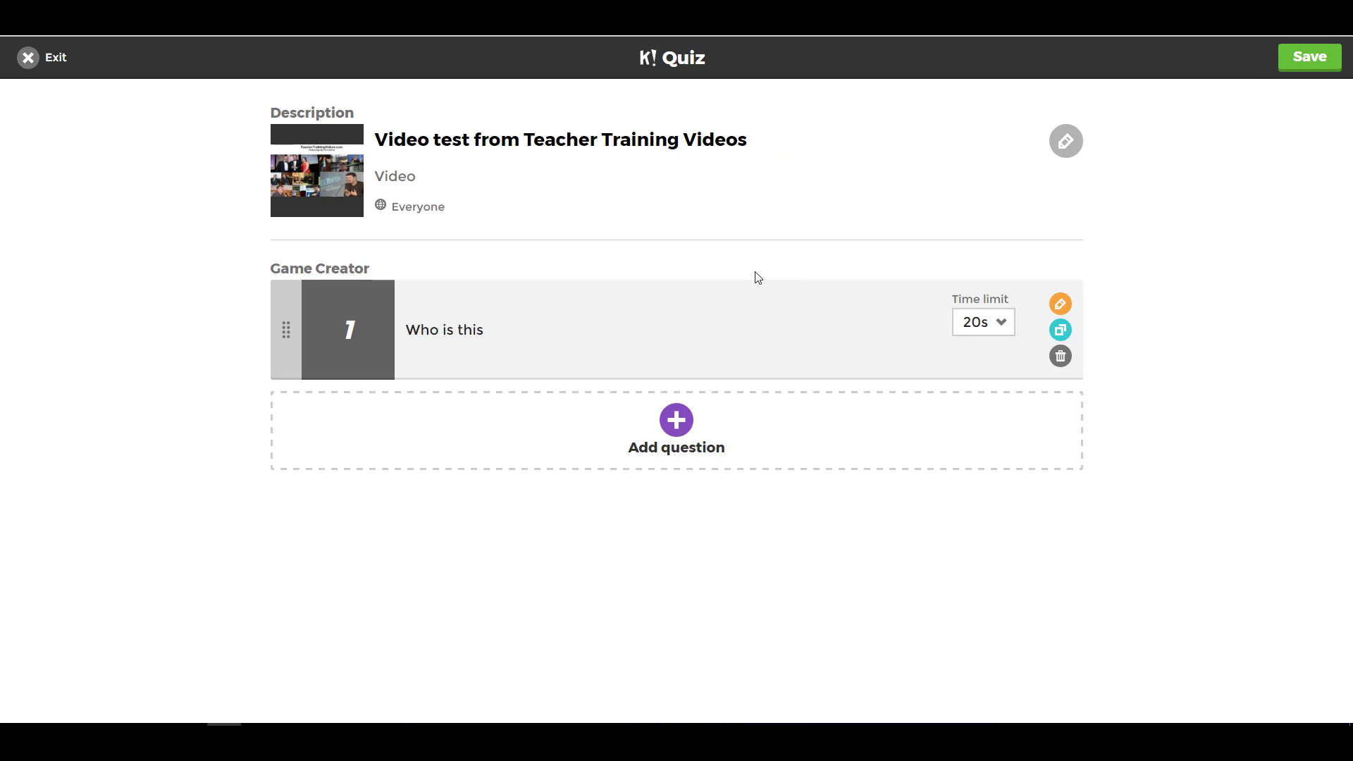
left_click(676, 423)
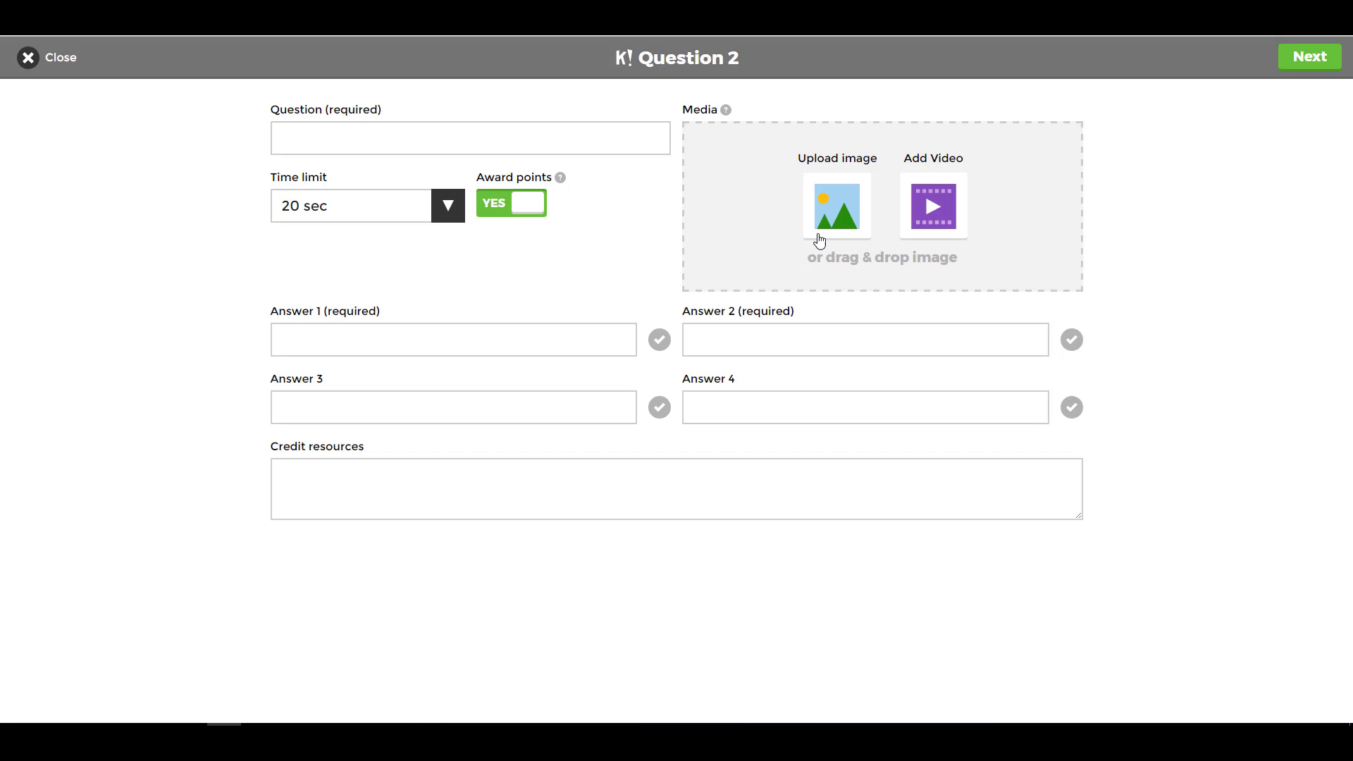
left_click(934, 209)
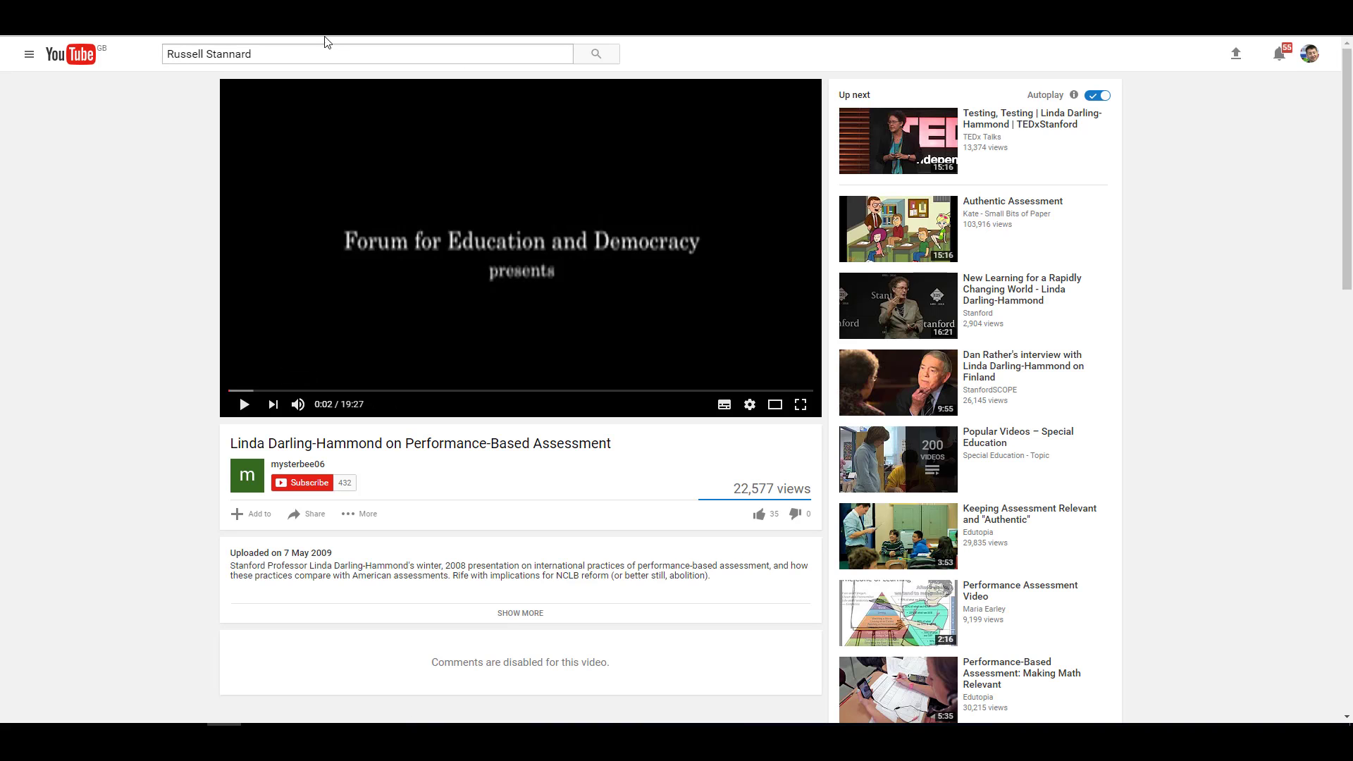
- Copy the Performance-Based Assessment video's address from the YouTube address bar
right_click(303, 26)
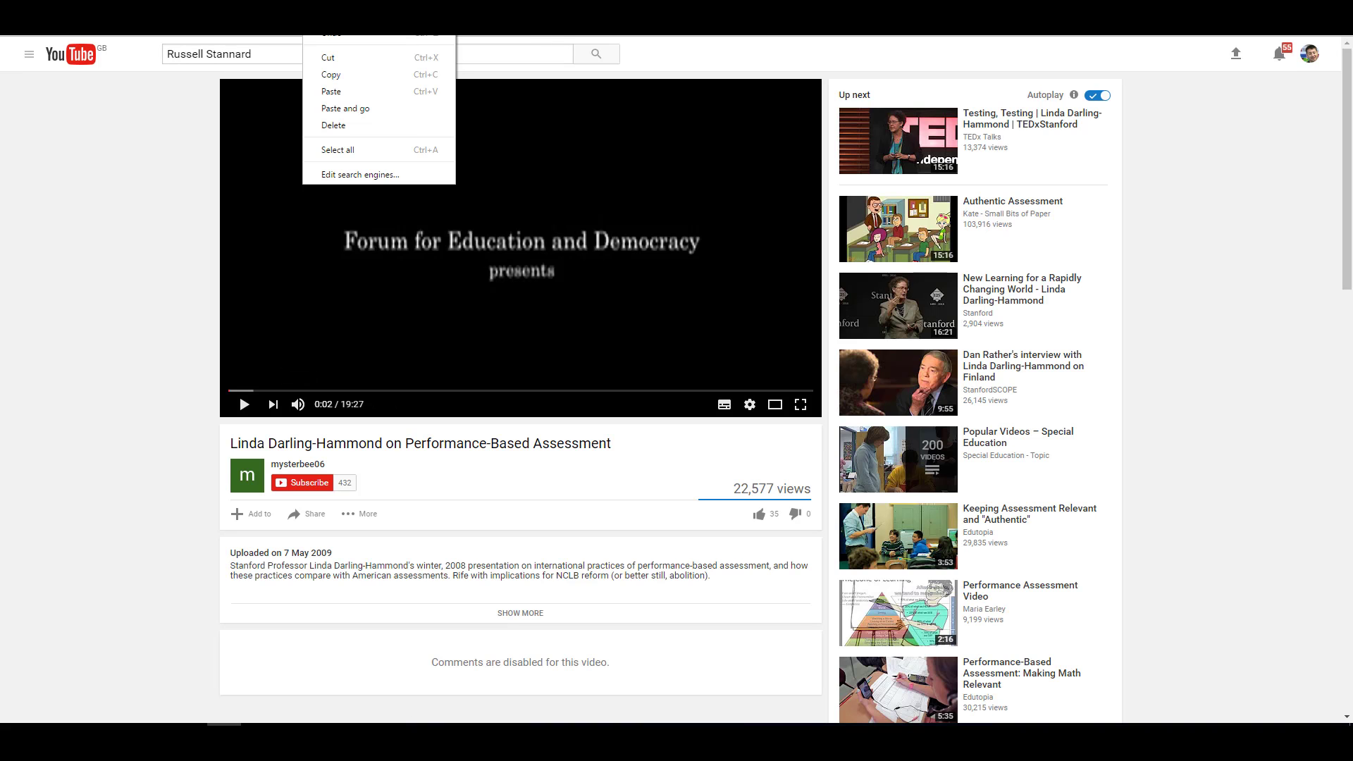
left_click(329, 75)
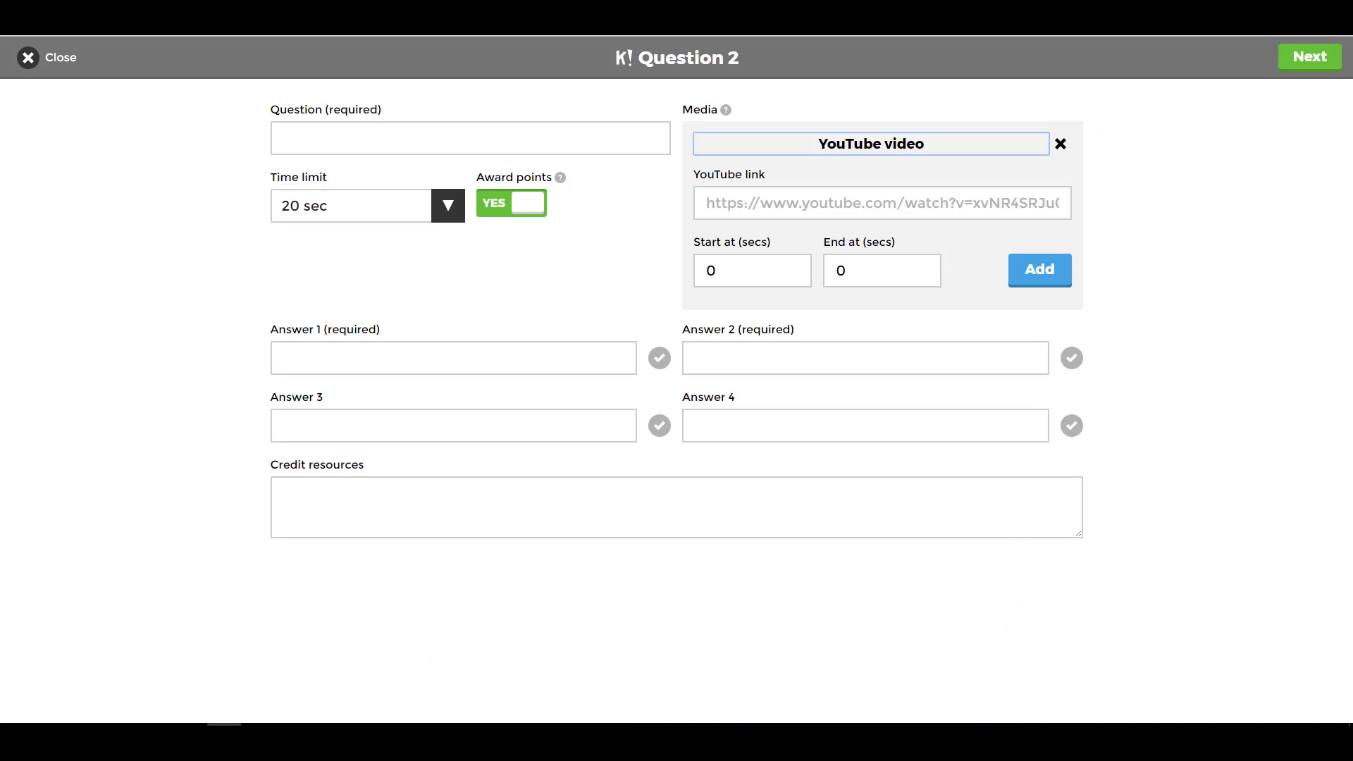
- Embed the Performance-Based Assessment video in question 2, trimmed to 10–15 seconds
left_click(756, 203)
key("ctrl+v")
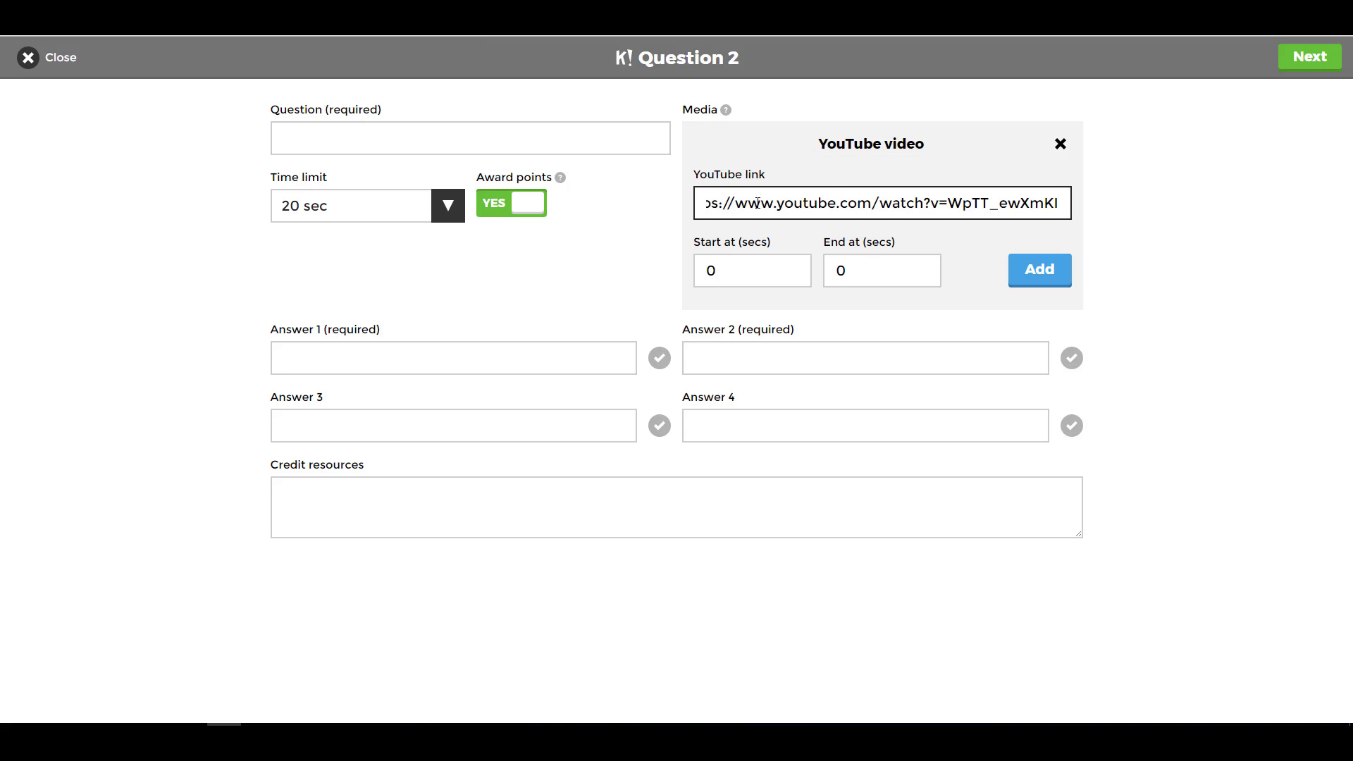
left_click(749, 269)
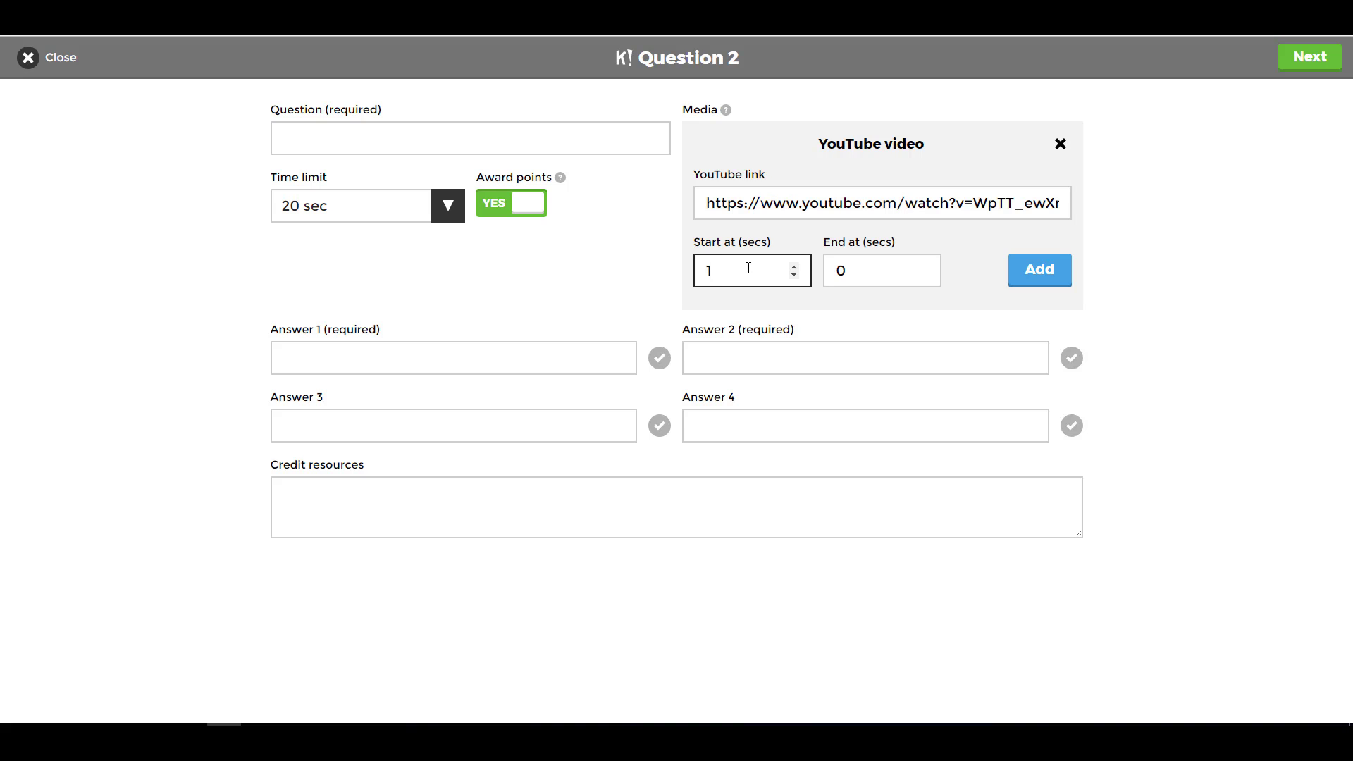
left_click(854, 269)
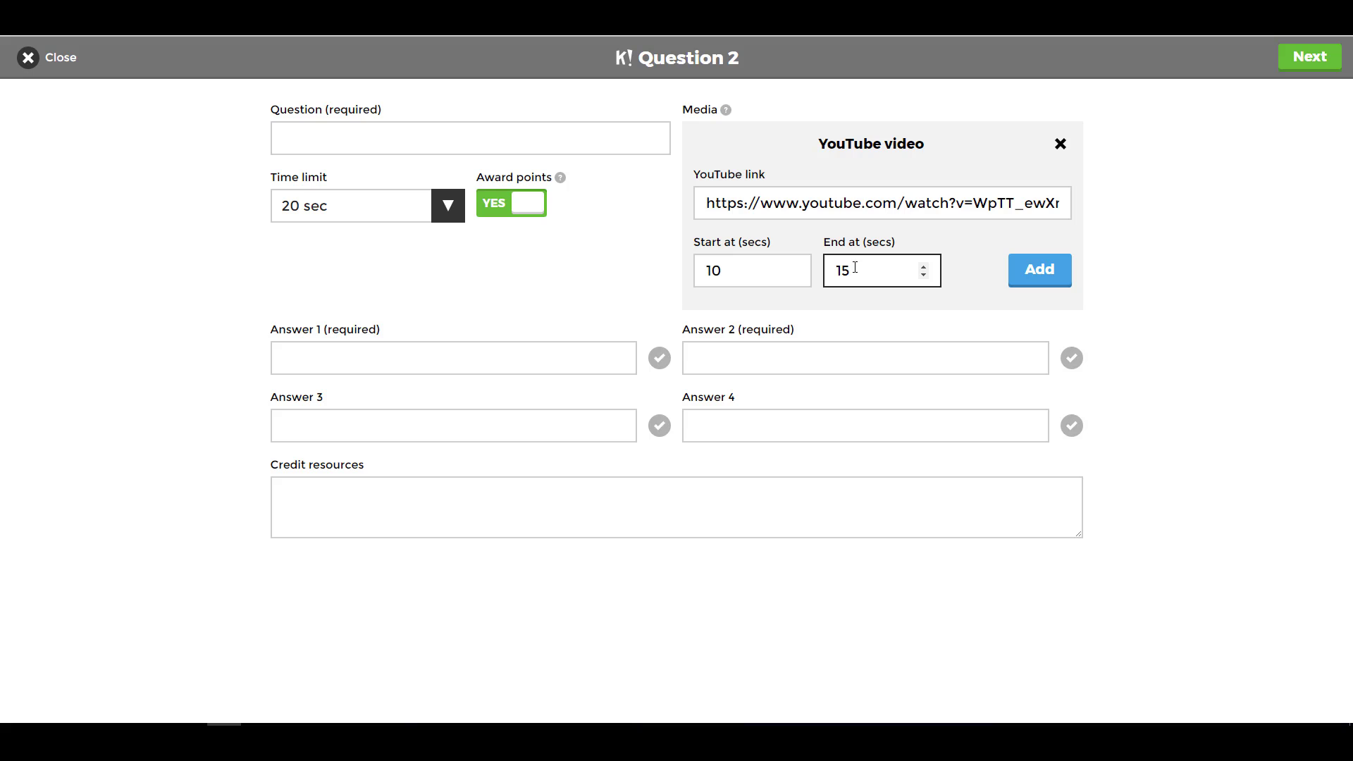
left_click(1042, 272)
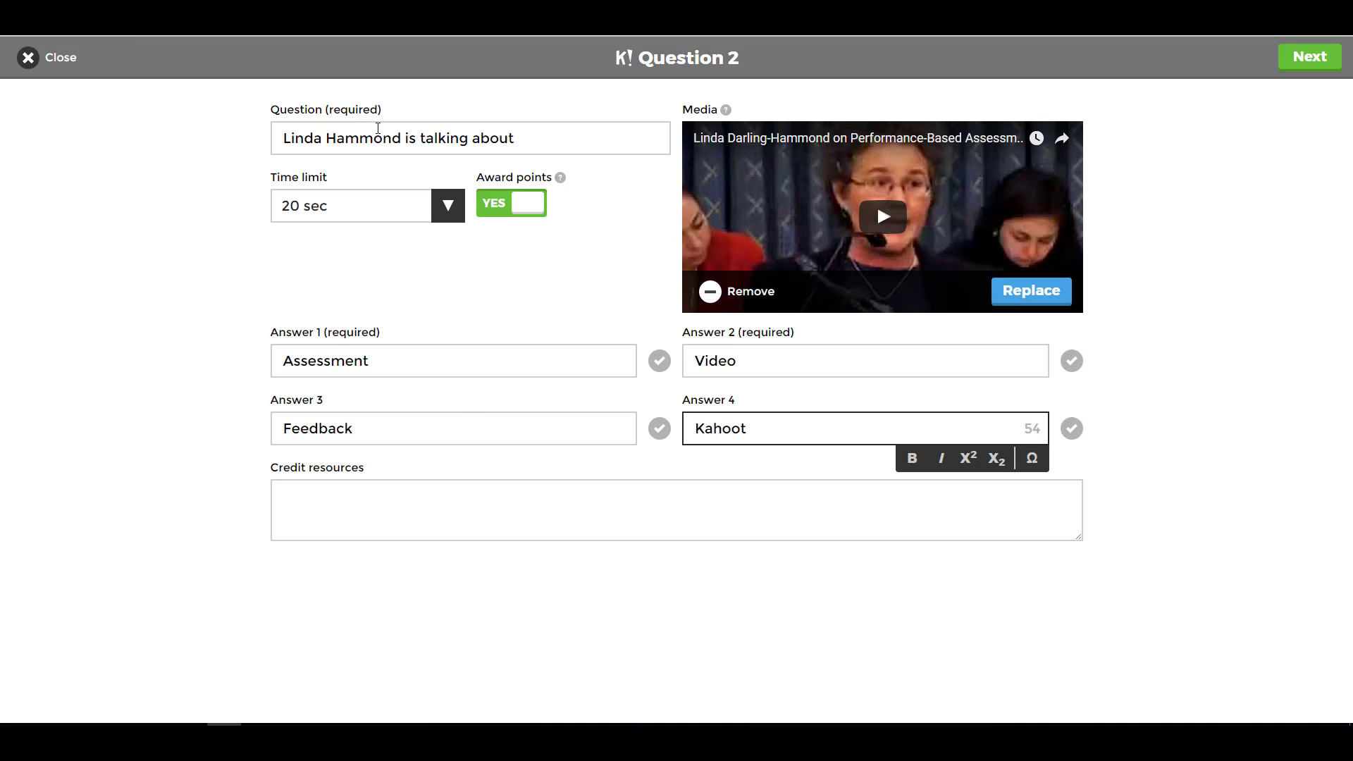
- Mark Assessment correct for 'Linda Hammond is talking about' and finish question 2
left_click(659, 361)
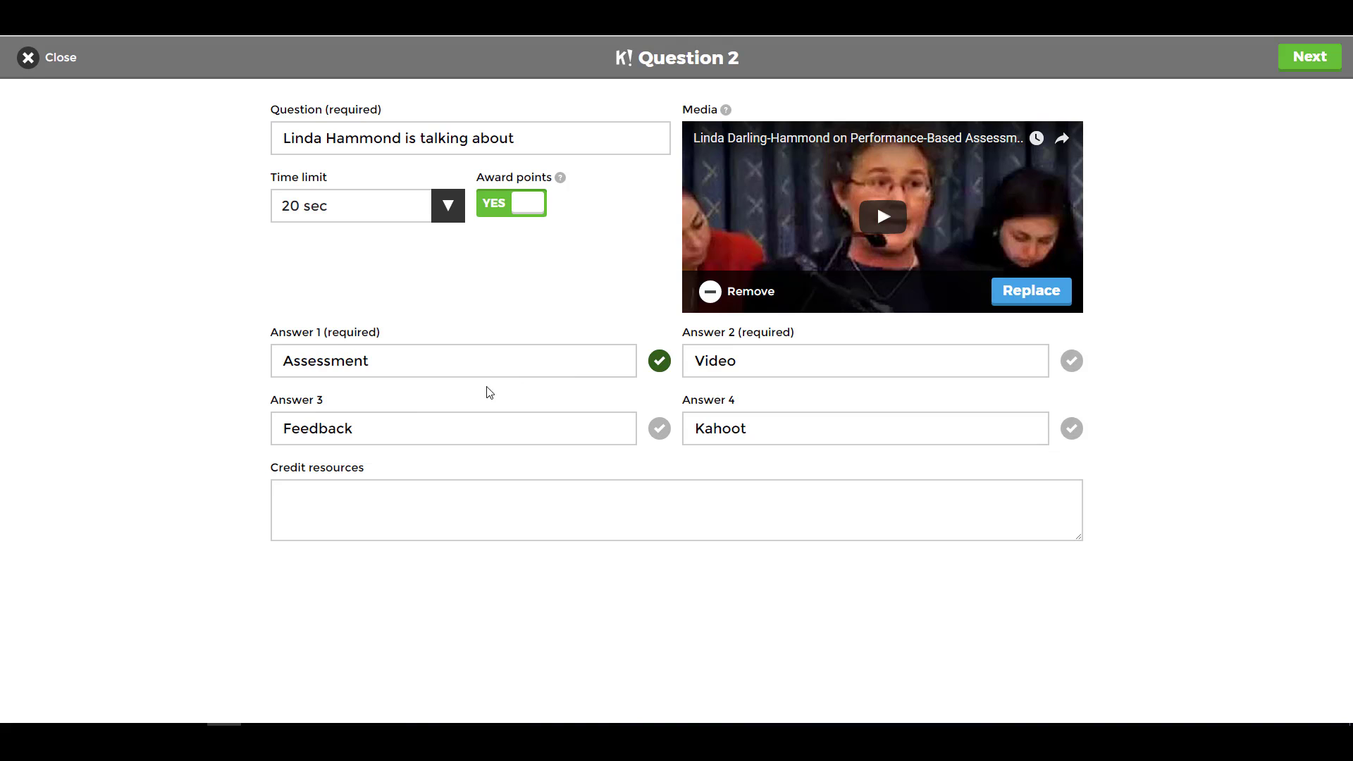
left_click(1313, 57)
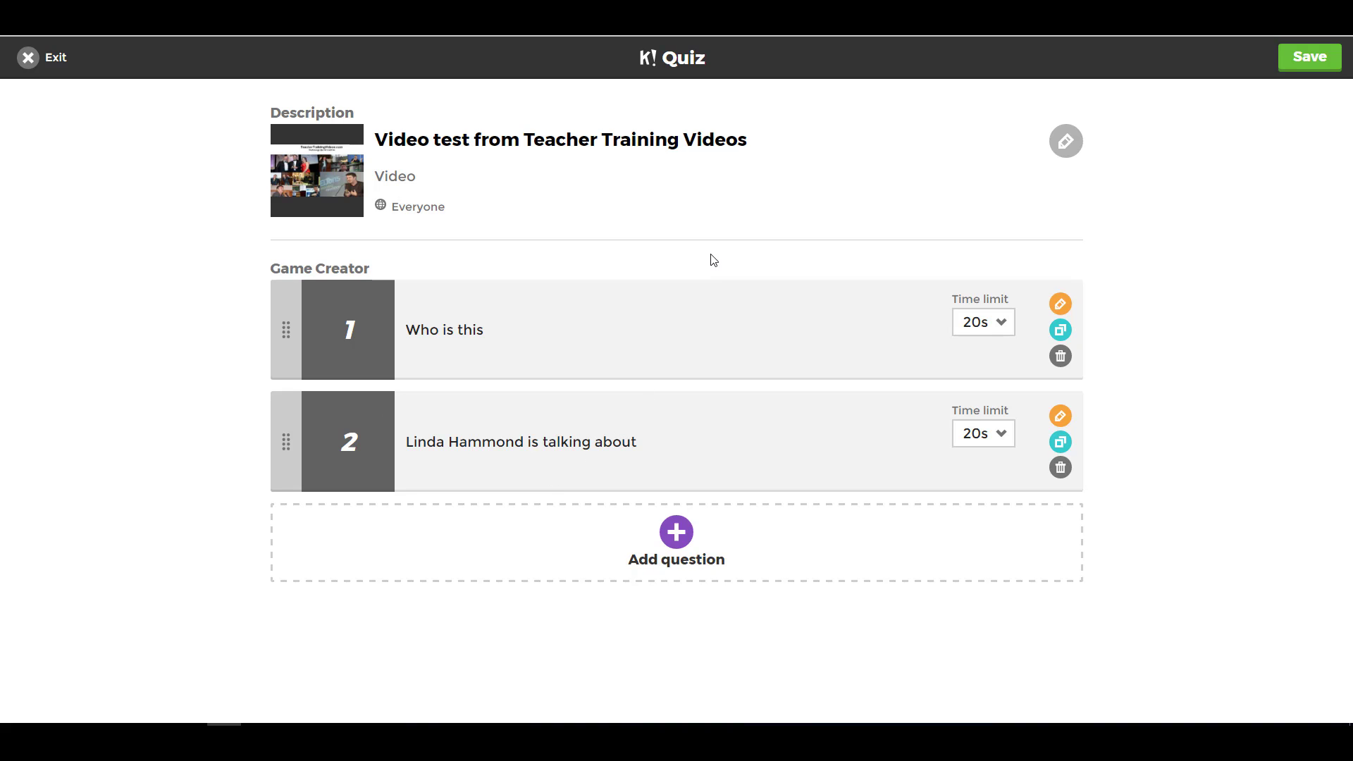
- Save and publish 'Video test from Teacher Training Videos', then open its preview
left_click(1313, 57)
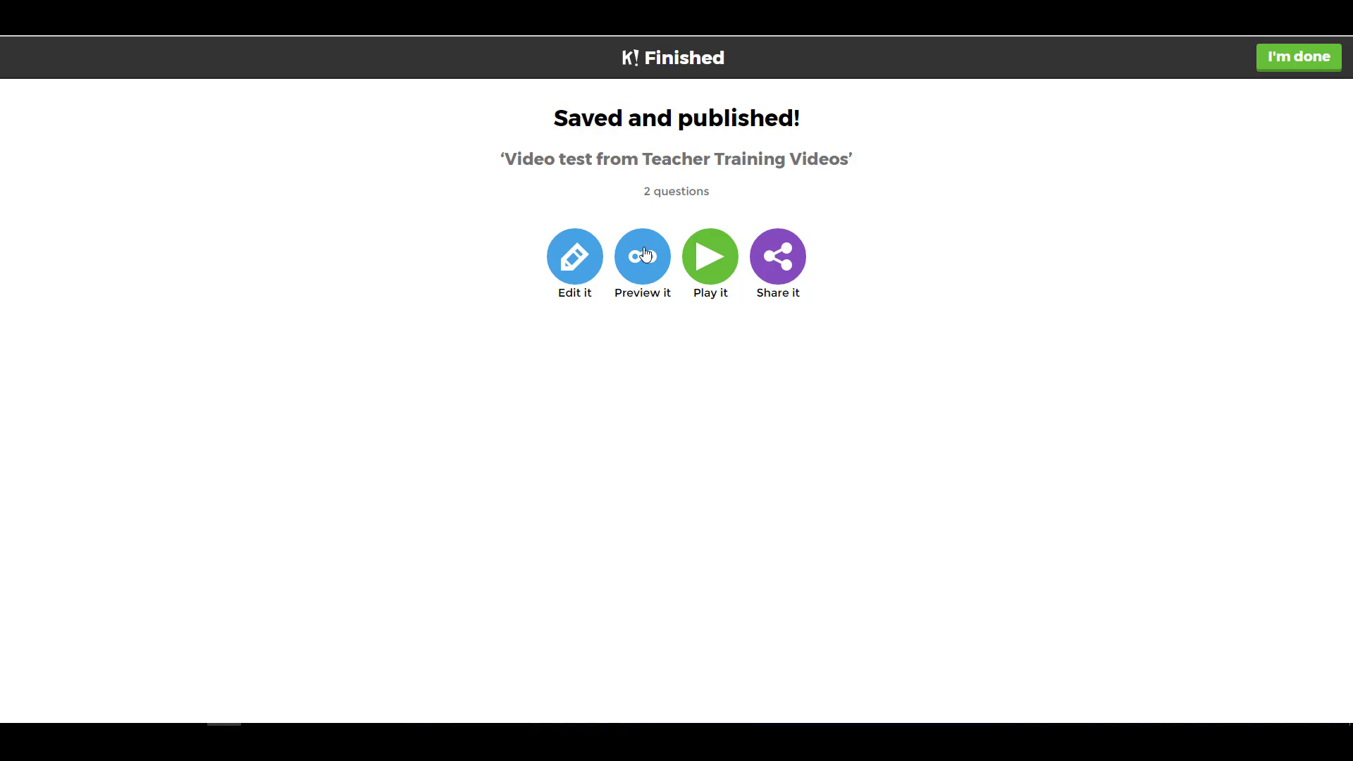
left_click(647, 261)
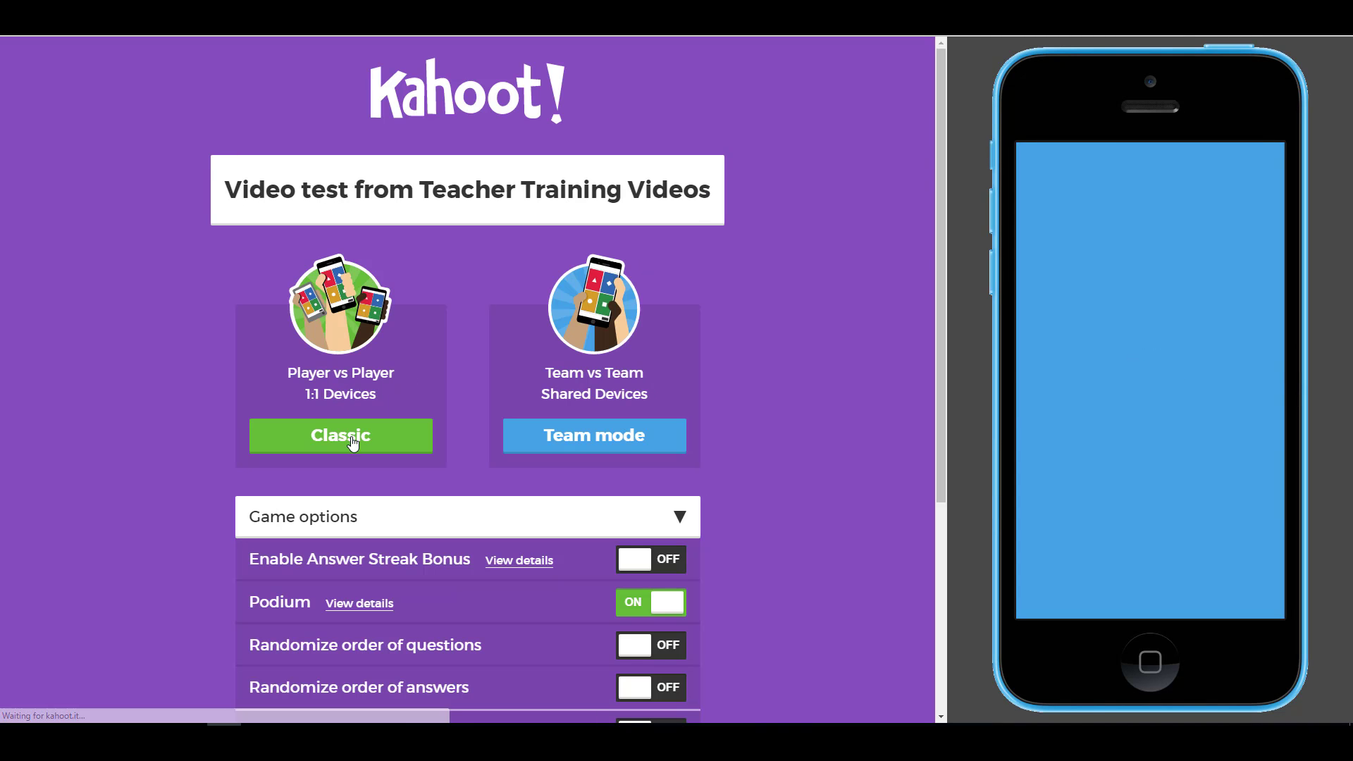
- Start a classic-mode preview game and enter game PIN 2982568 on the phone
left_click(353, 442)
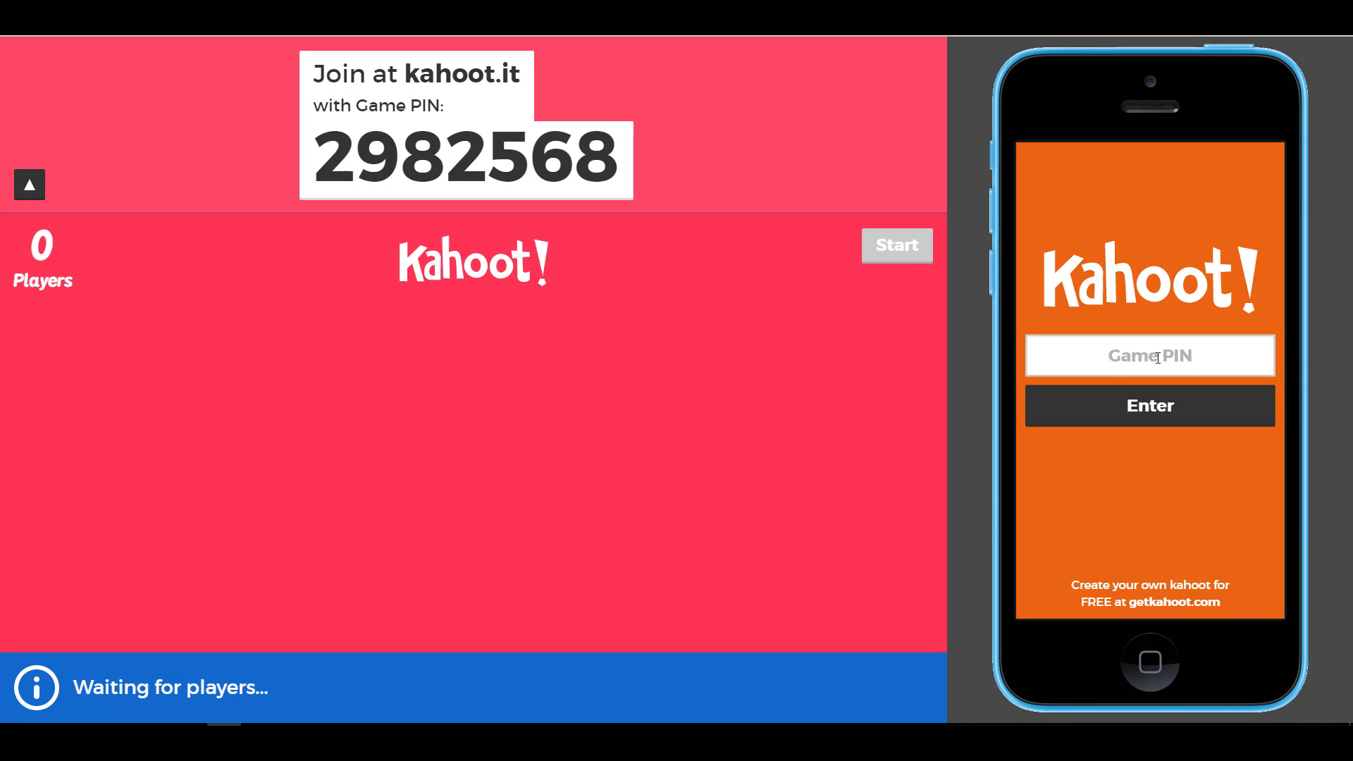
left_click(1185, 347)
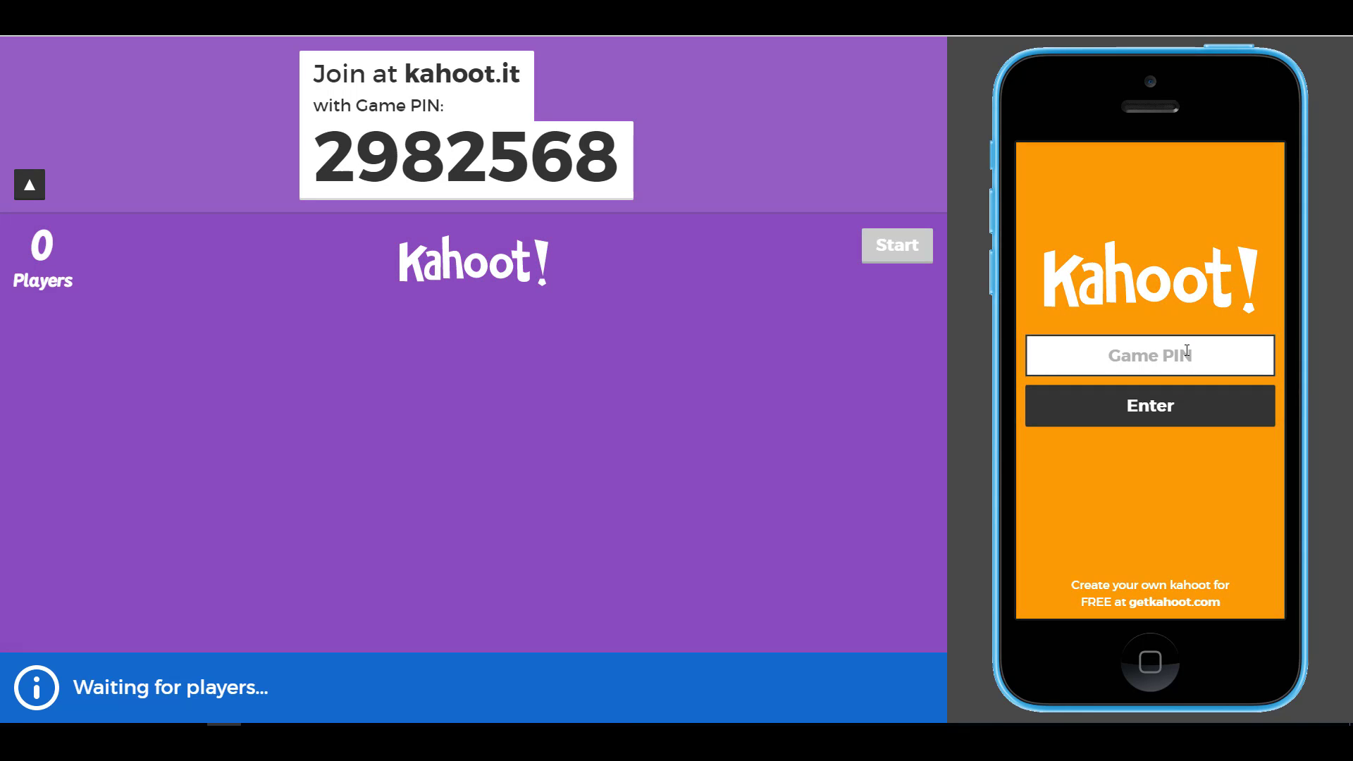
type("2982568")
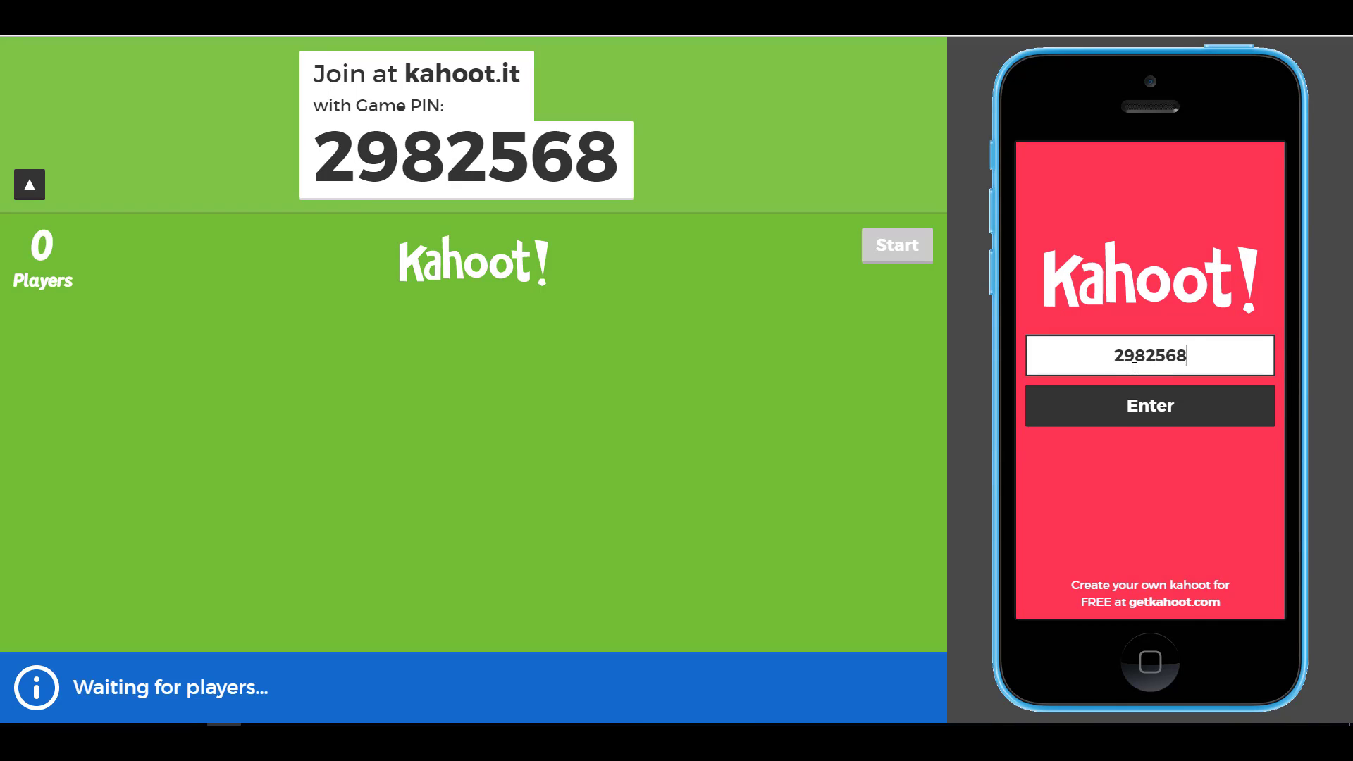
left_click(1149, 415)
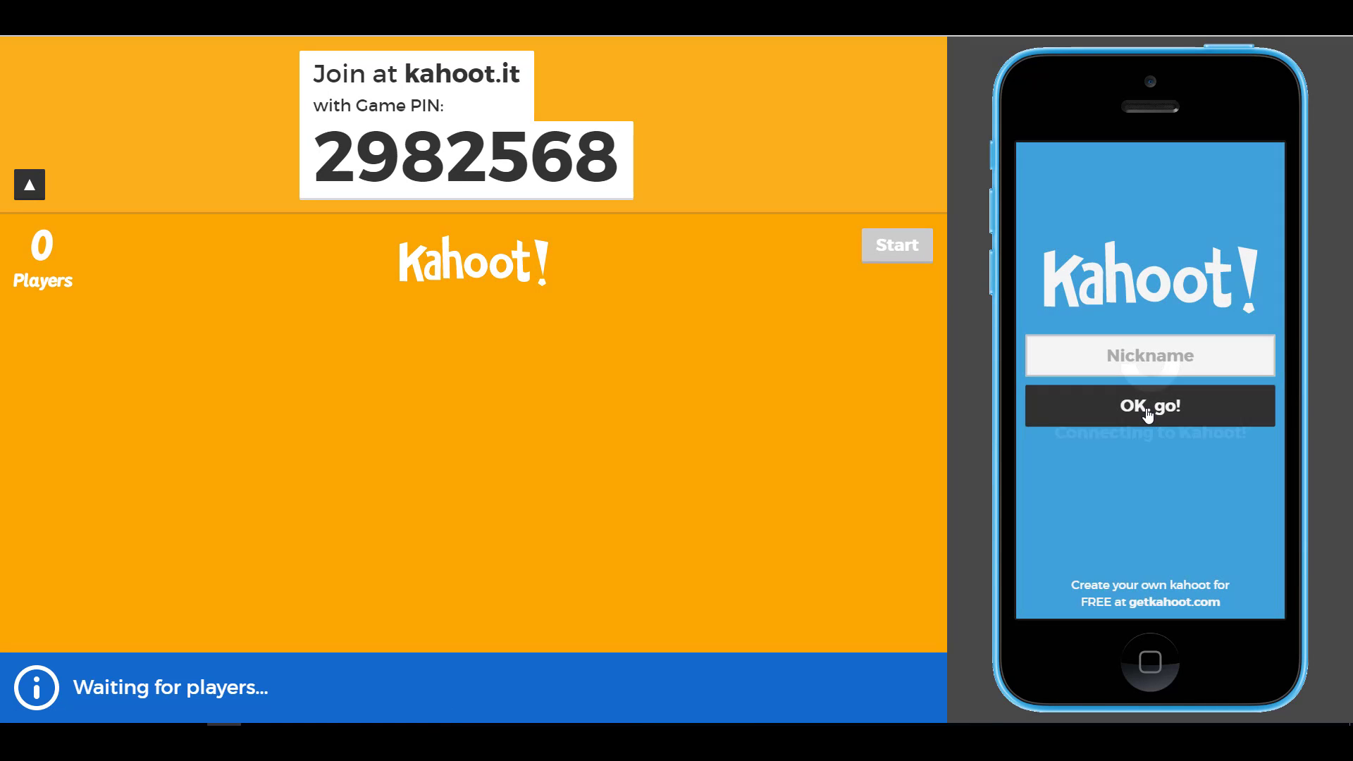
- Join the lobby with a nickname and start the quiz
type("Russell")
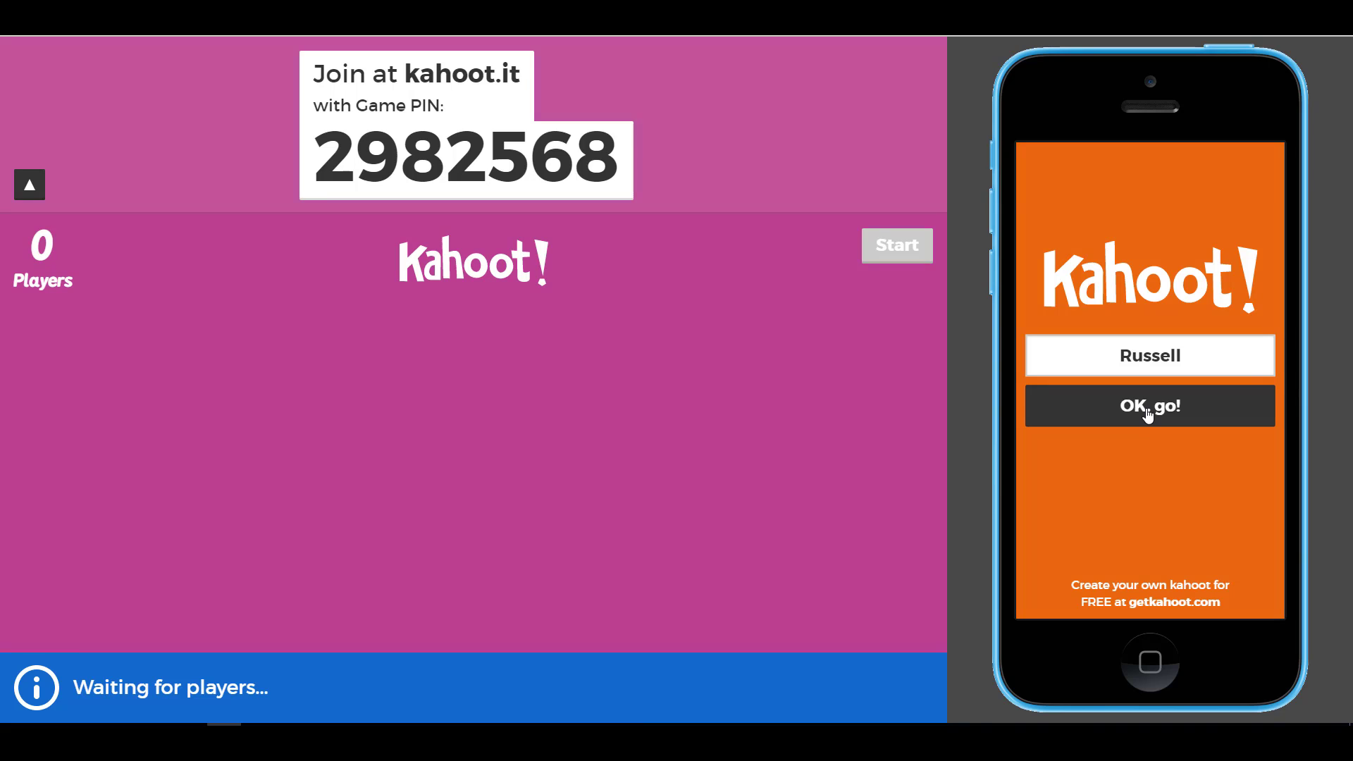
left_click(1148, 415)
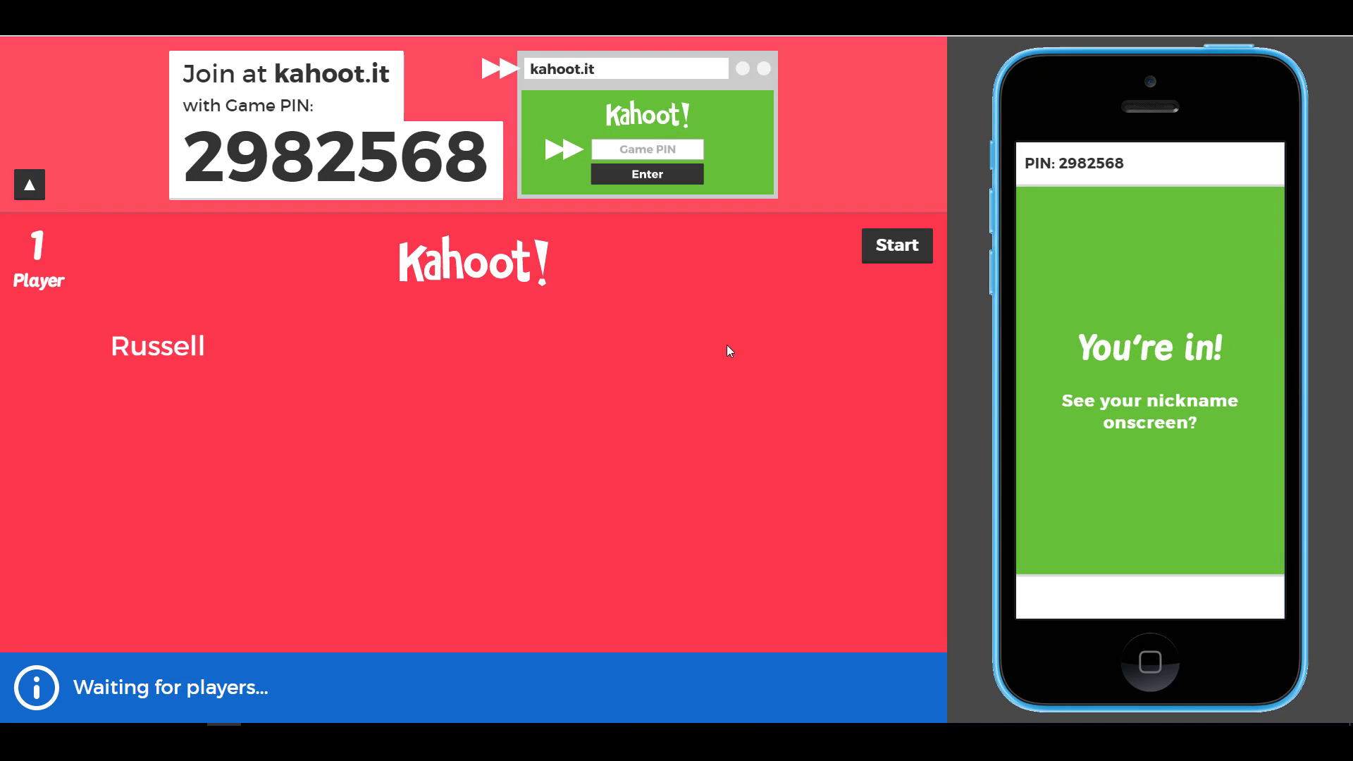
left_click(893, 254)
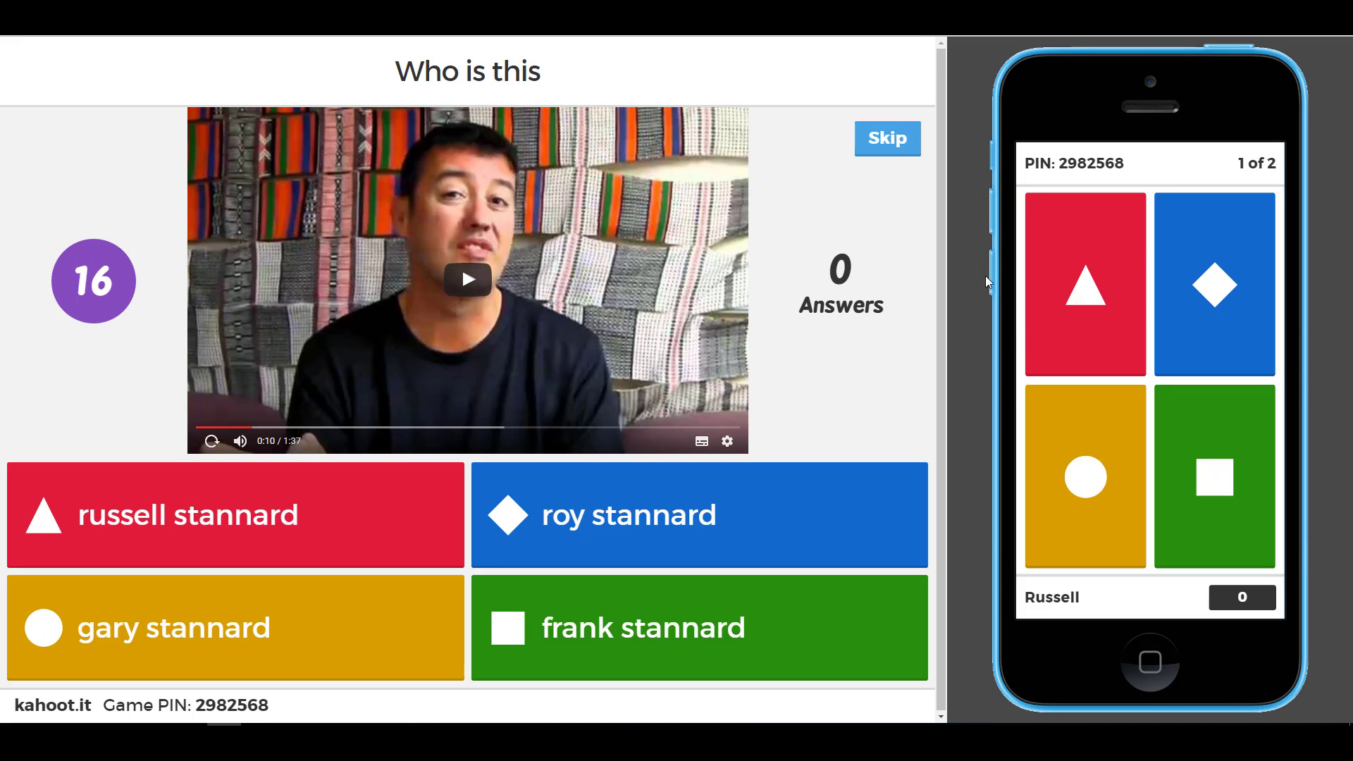
- Answer question 1 with the red triangle, view the scoreboard, and advance to question 2
left_click(1087, 293)
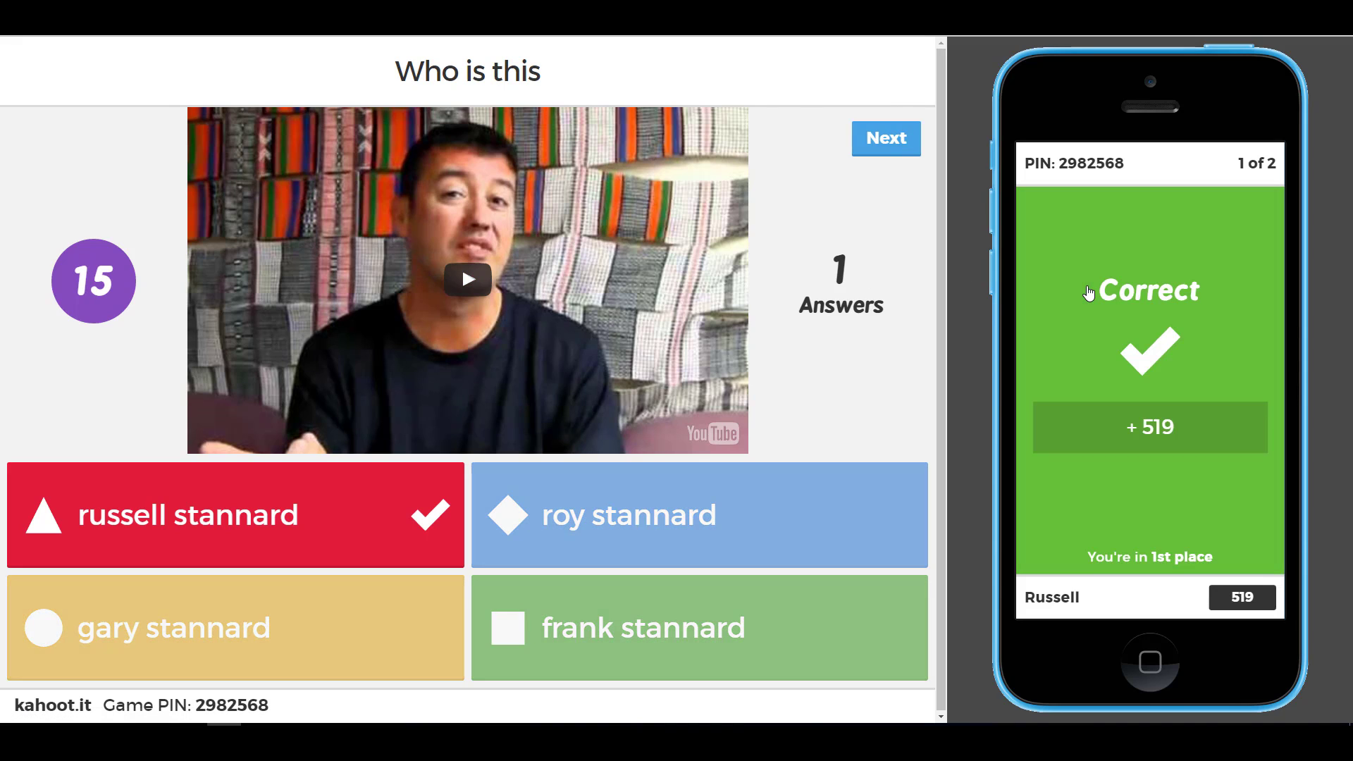
left_click(889, 140)
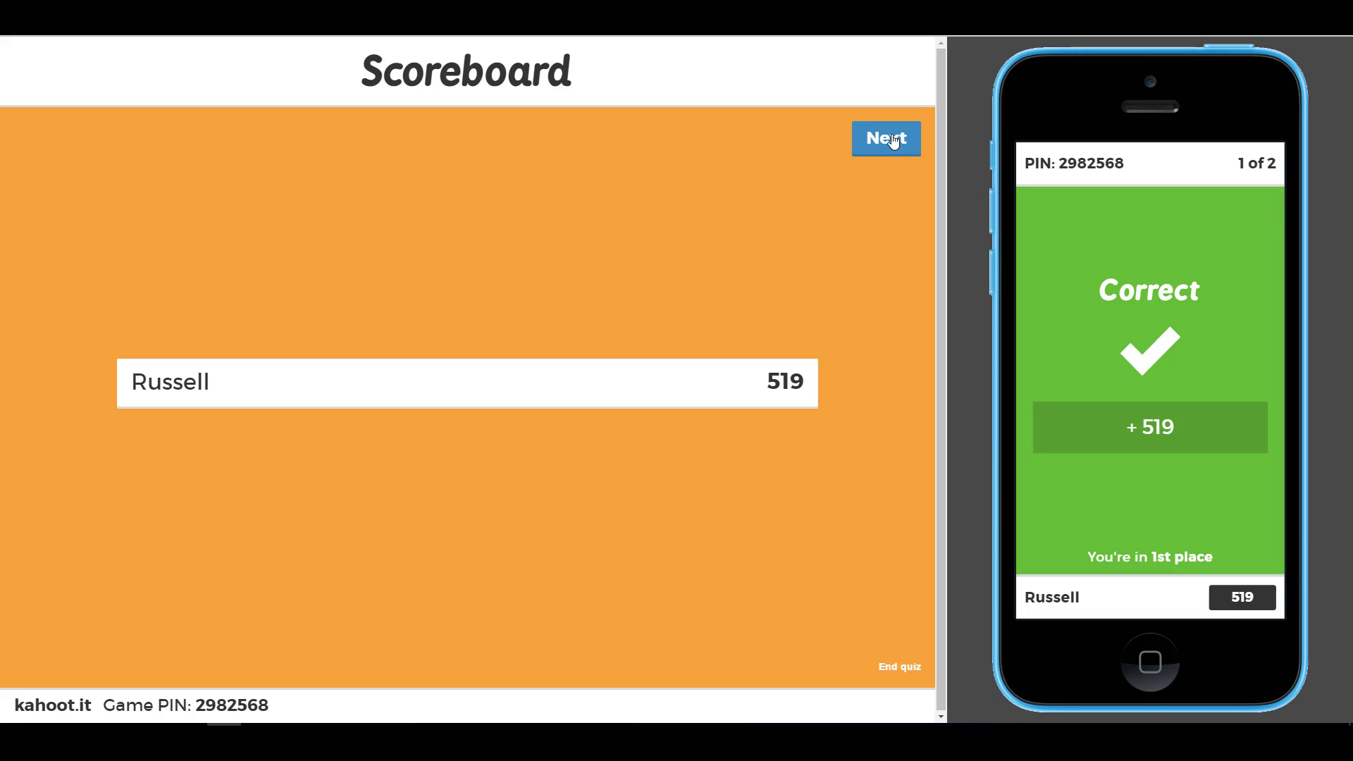
left_click(891, 146)
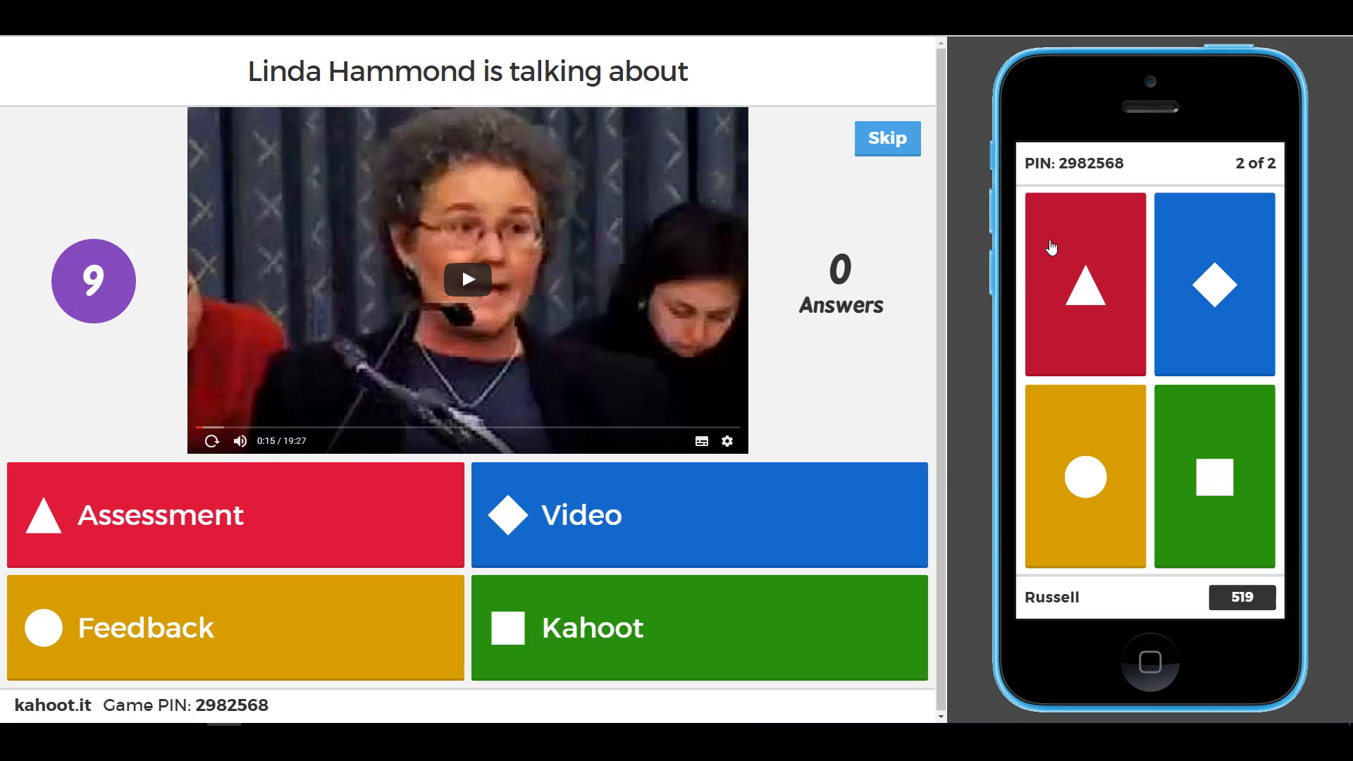
- Choose the red triangle 'Assessment' answer for question 2
left_click(1089, 282)
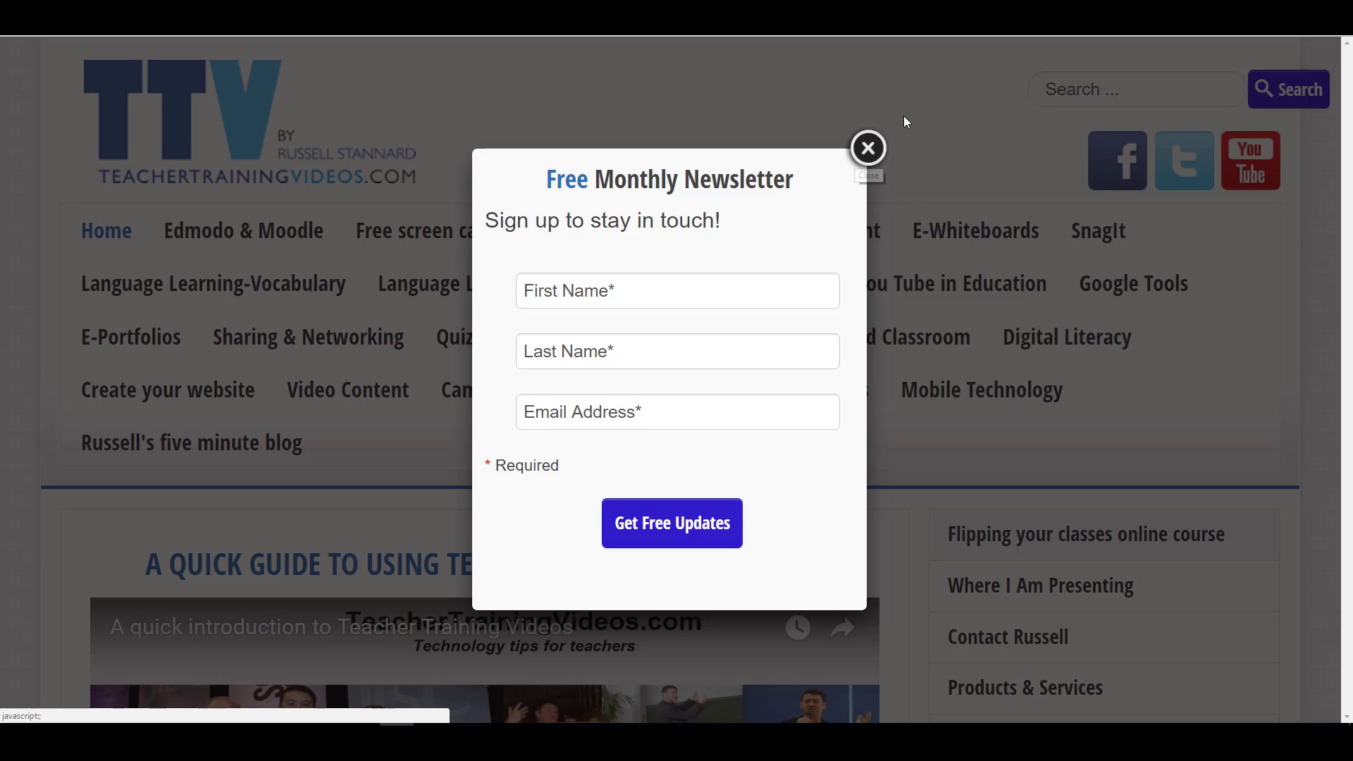
- Close the newsletter popup and open 'Kahoot-A quick introduction' from Mobile Technology
left_click(868, 149)
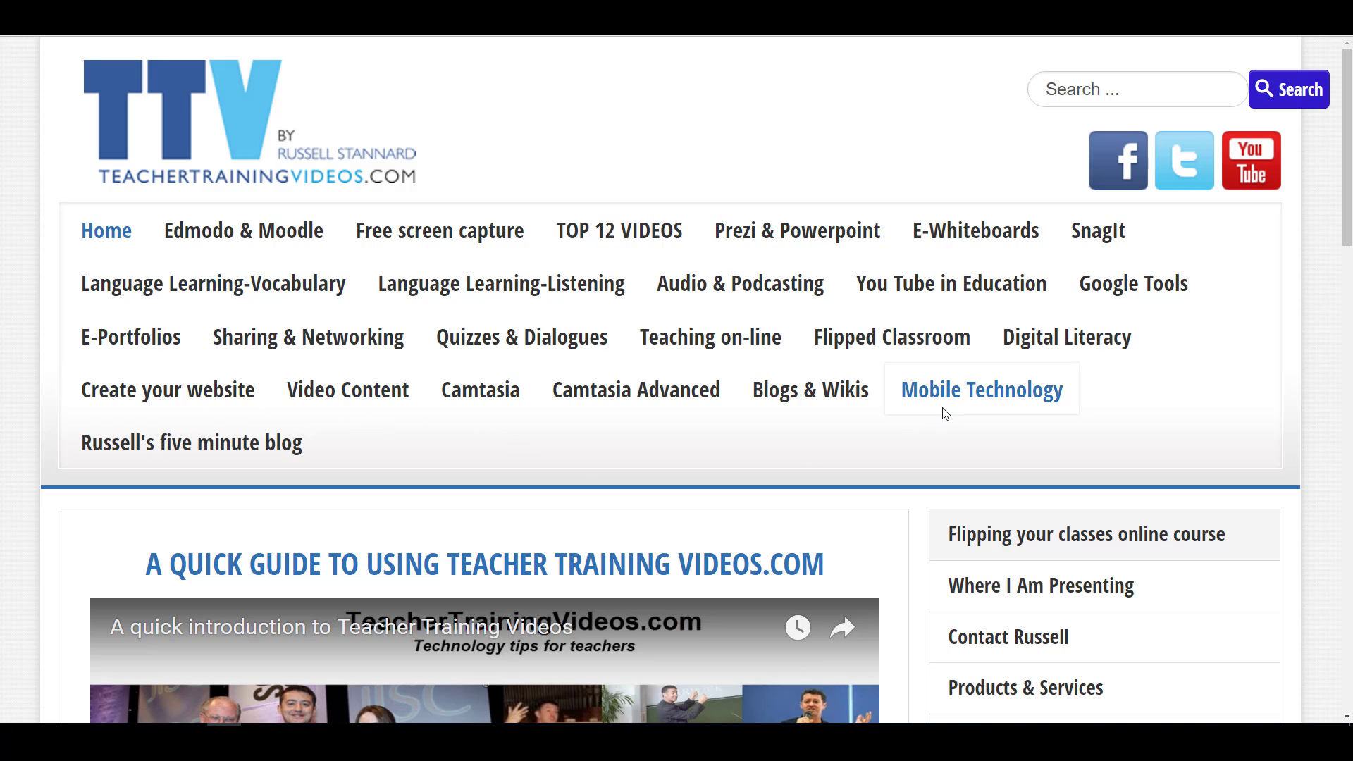
left_click(996, 398)
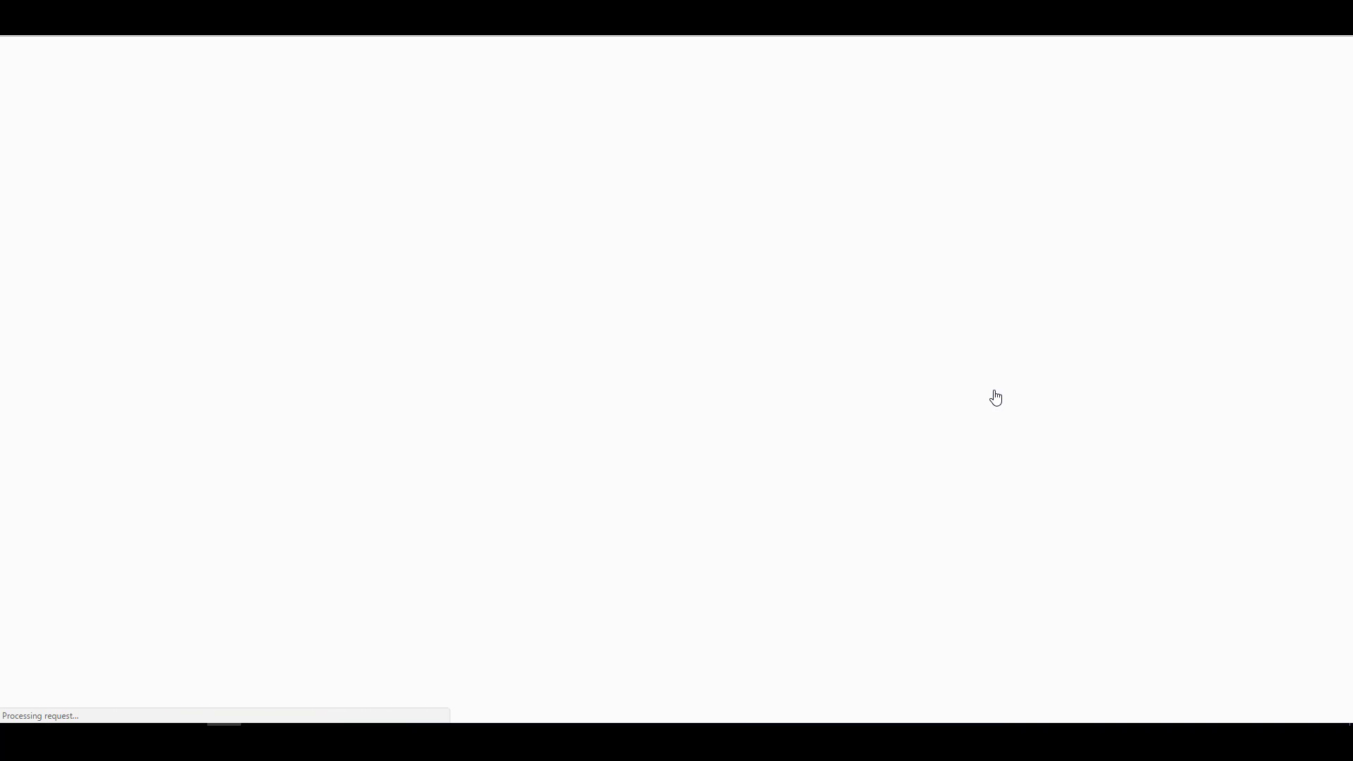
scroll(1346, 229, "down", 1)
scroll(1346, 229, "down", 3)
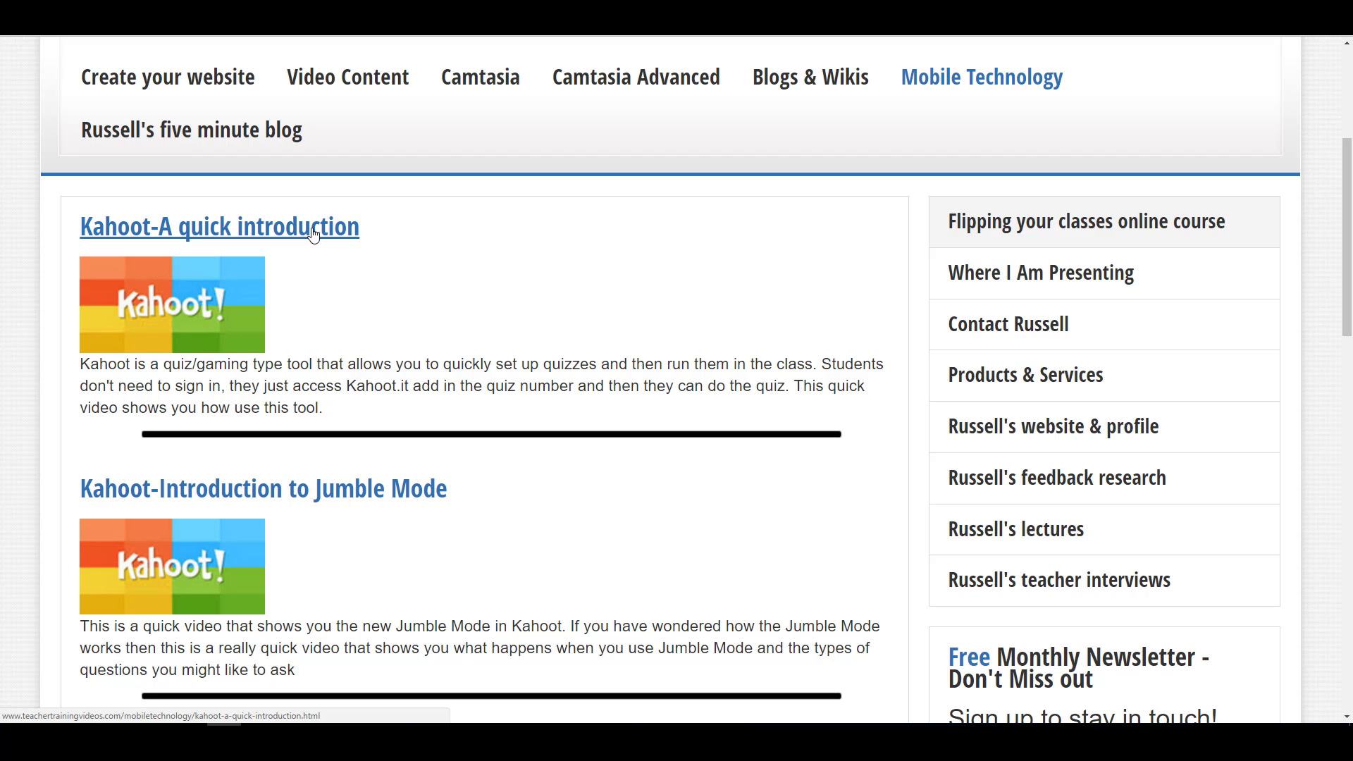
scroll(1349, 324, "down", 2)
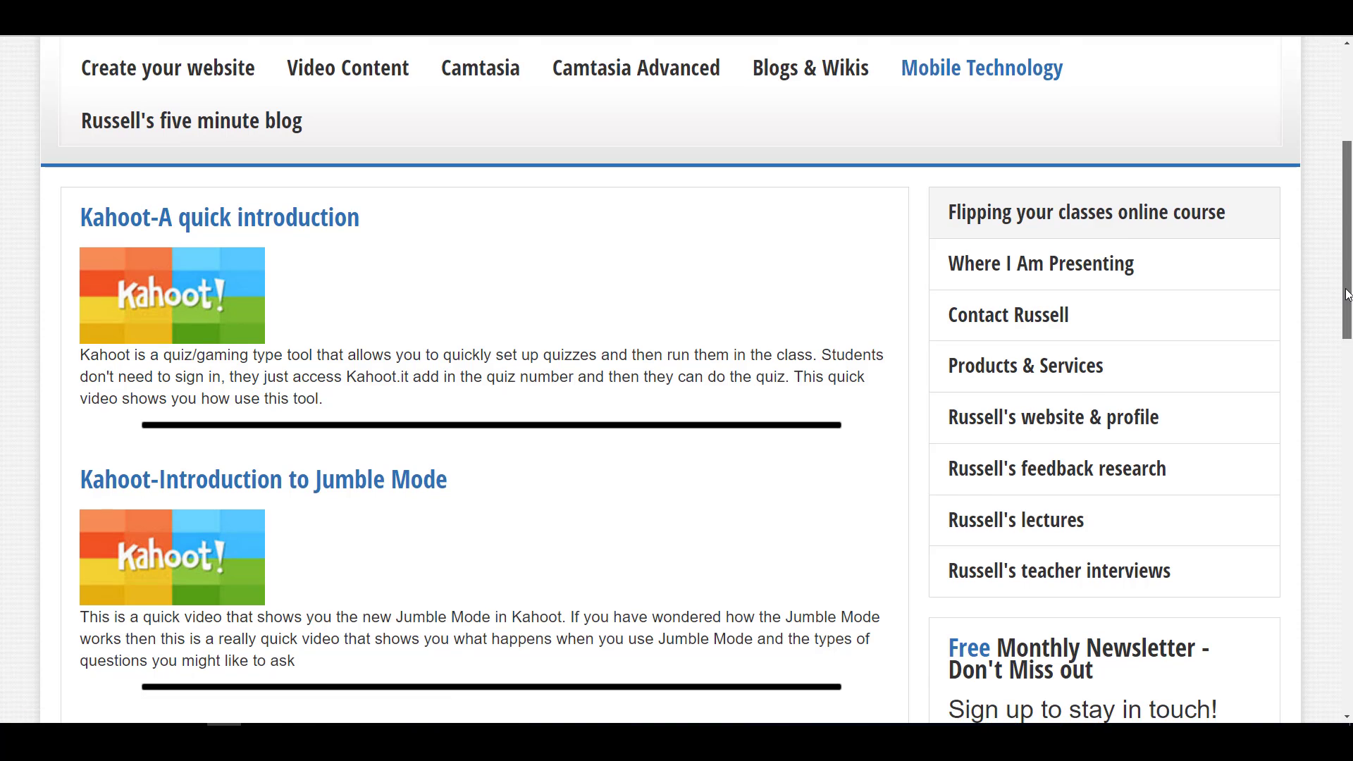
left_click_drag(1348, 324, 1344, 234)
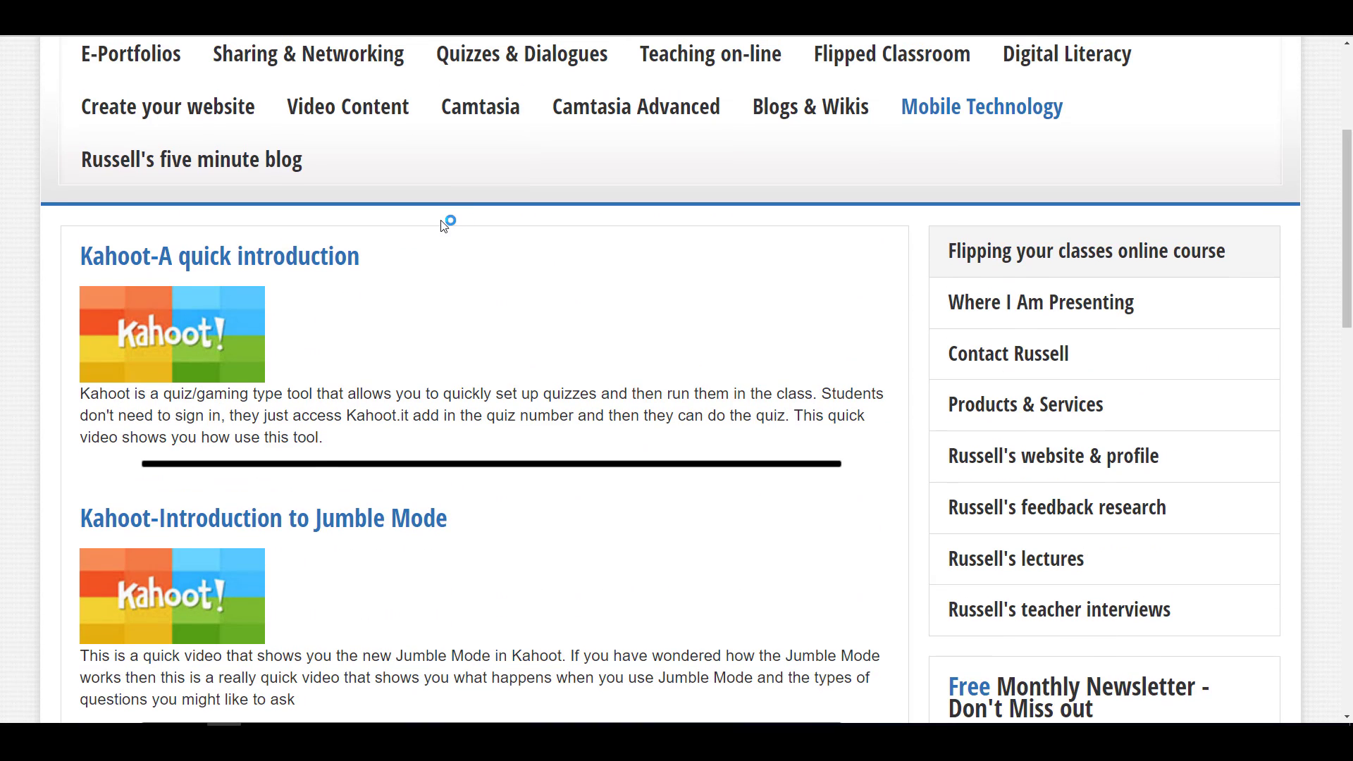
left_click(308, 265)
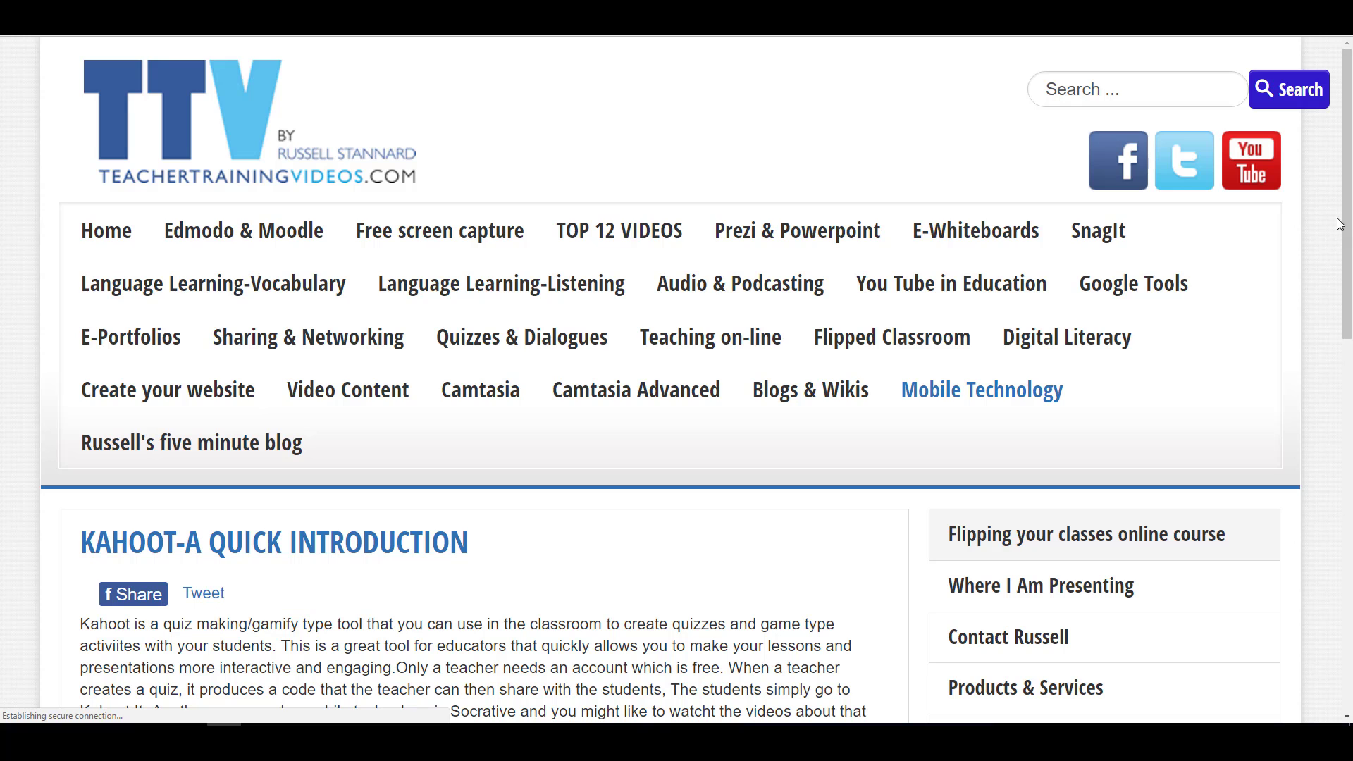
- Play the Kahoot 2017 intro video briefly full screen, pause it, and return to the article top
left_click_drag(1348, 200, 1338, 556)
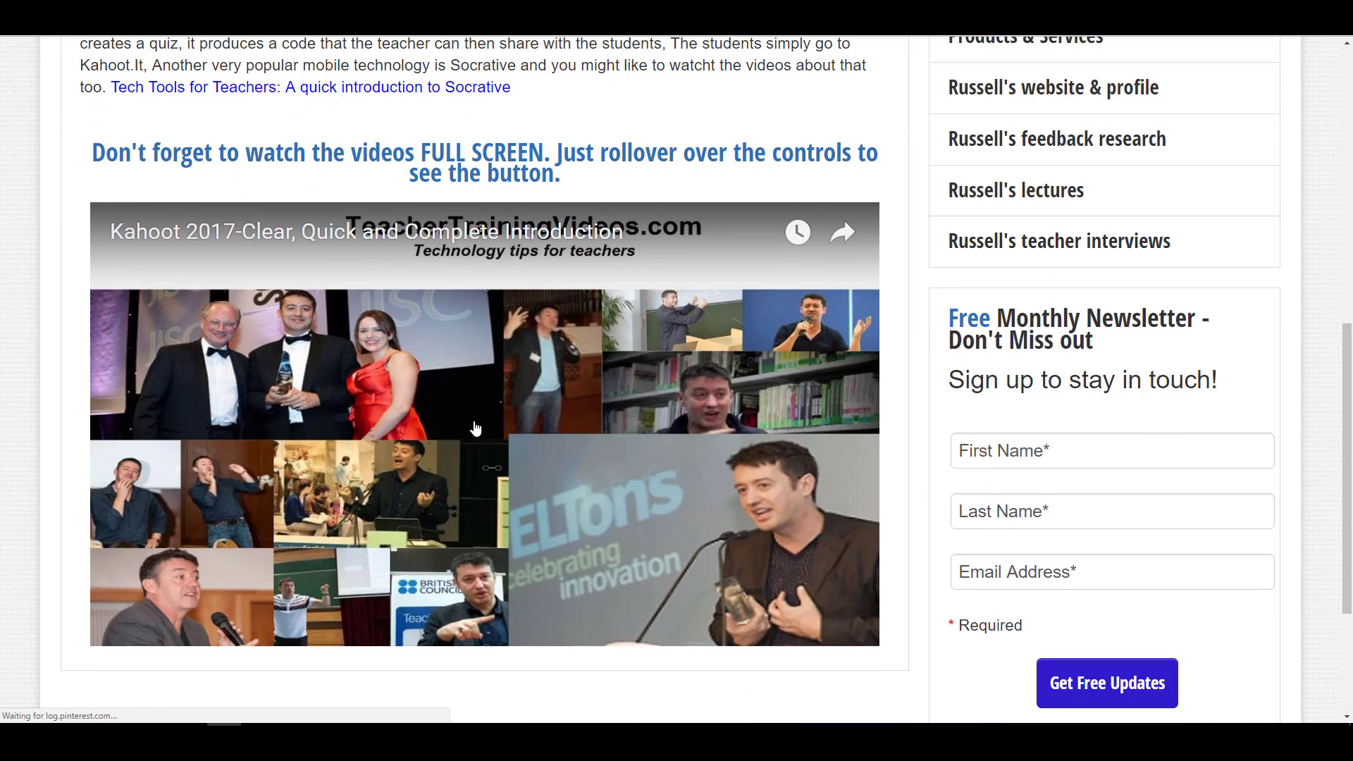
left_click(462, 464)
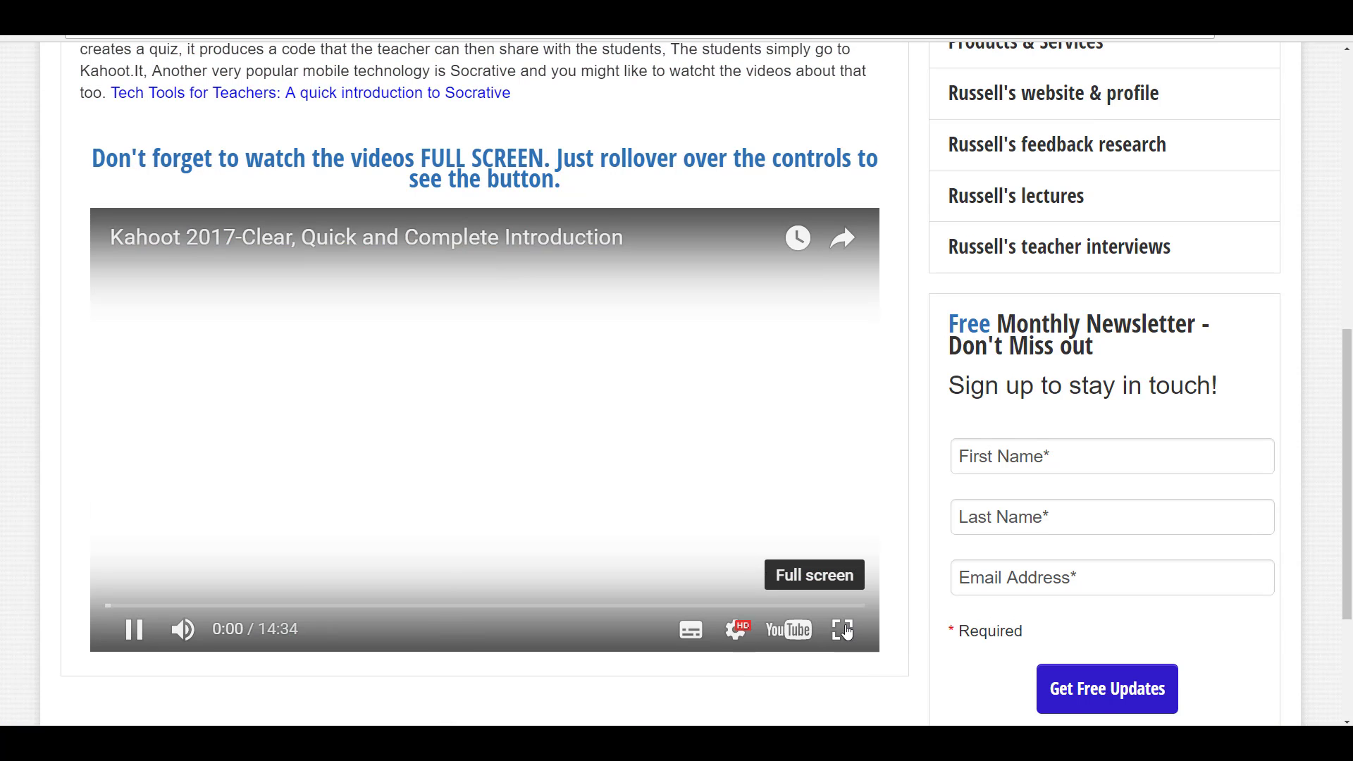
left_click(844, 625)
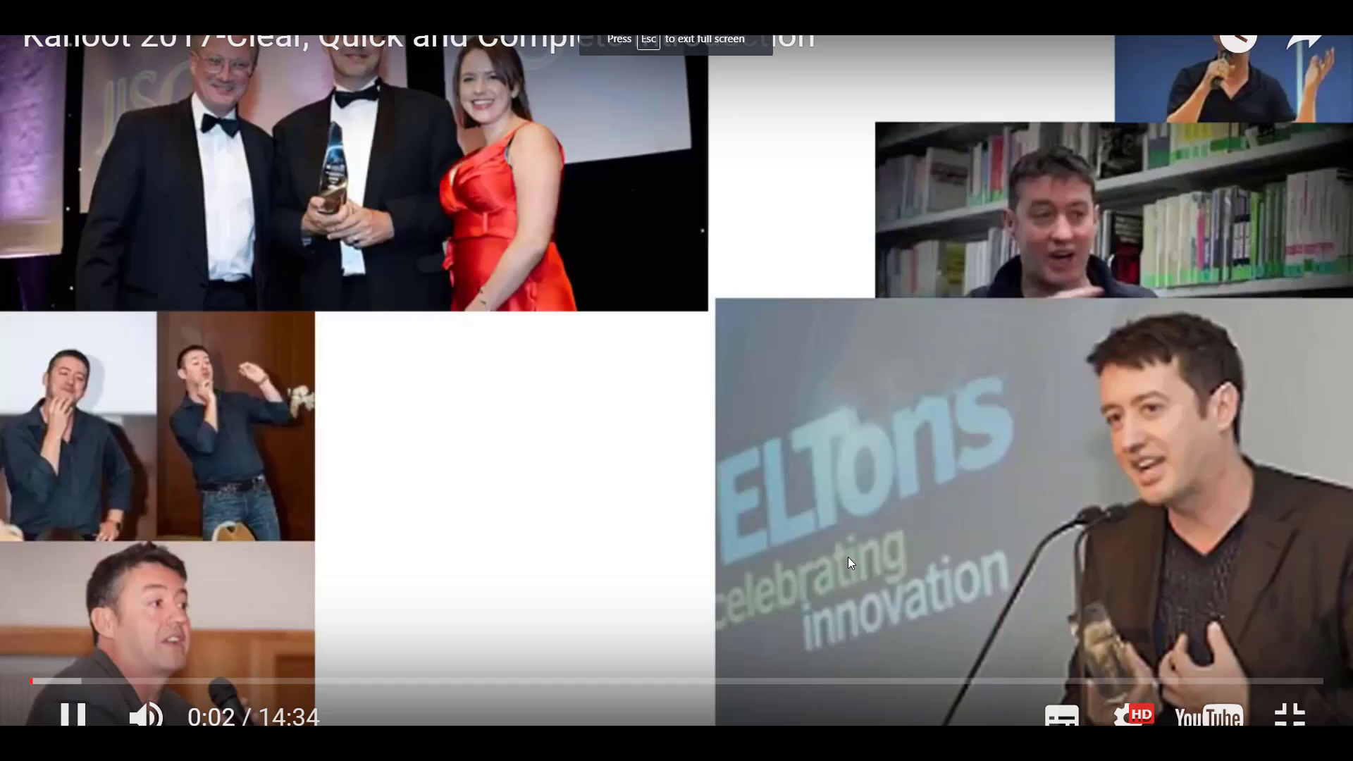
key("Escape")
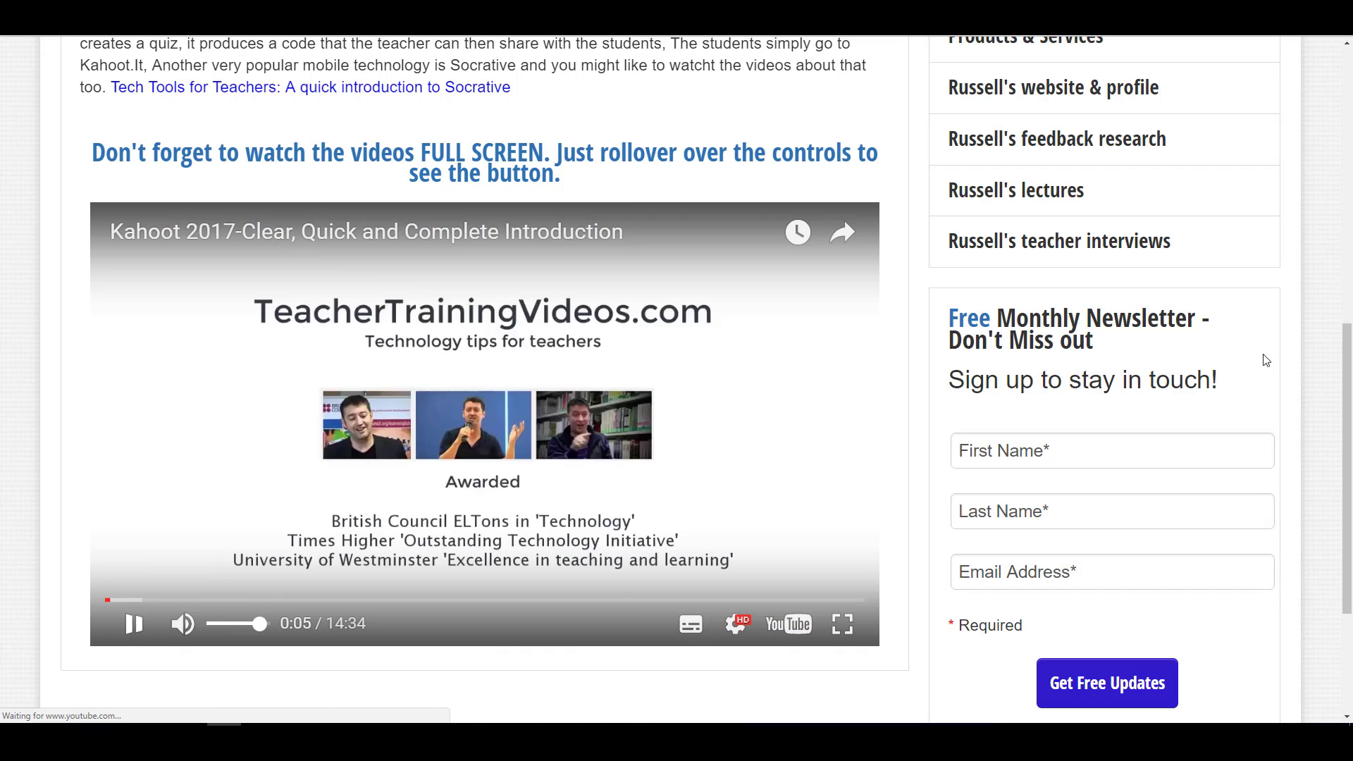
key("space")
left_click_drag(1348, 342, 1348, 62)
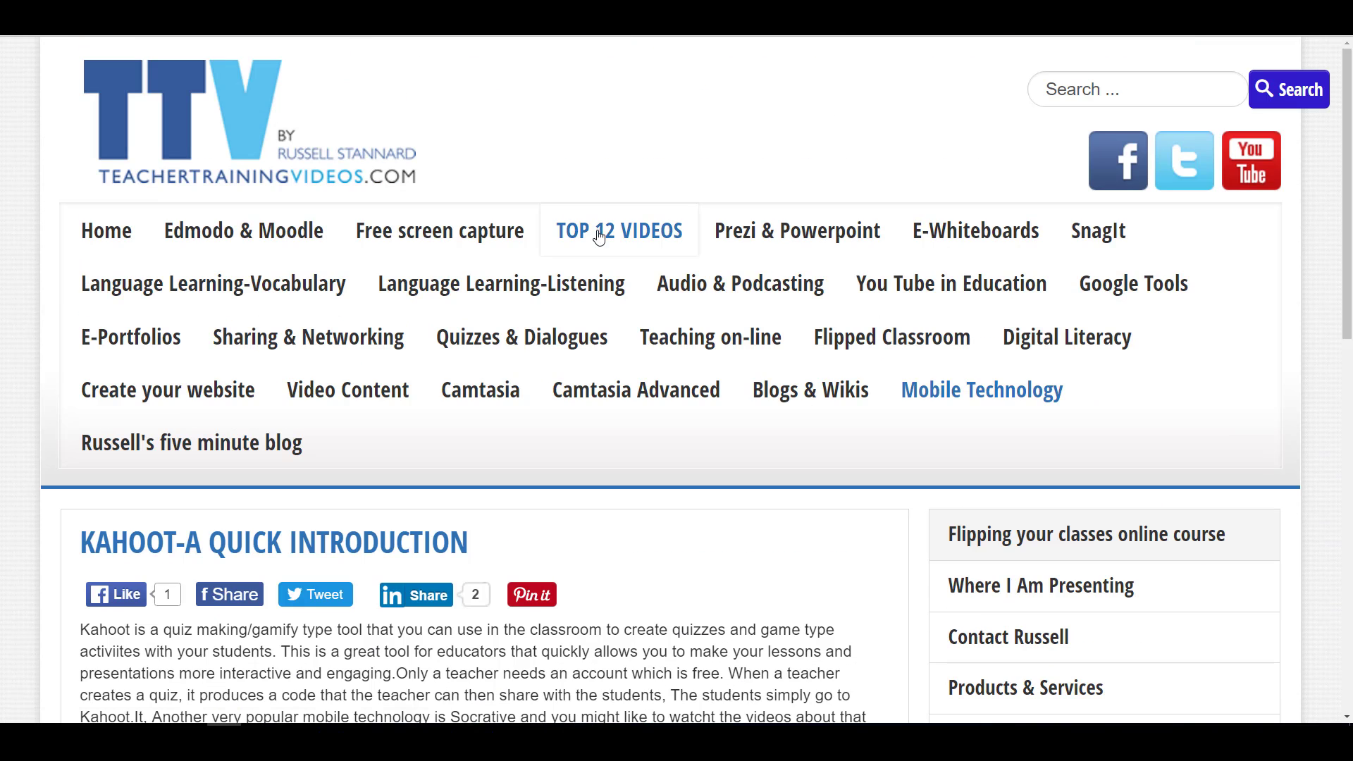